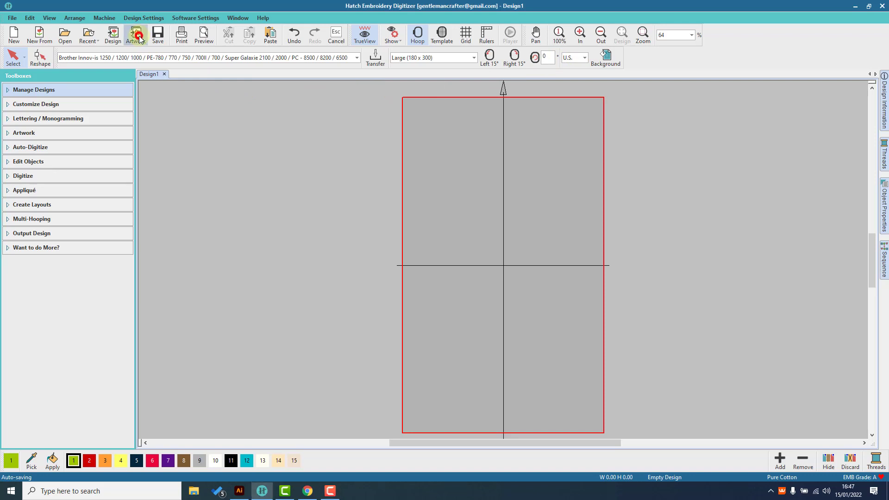
# - Insert the Reference artwork file into the design and scale it proportionally to a height of 6.9 in
pyautogui.click(42, 80)
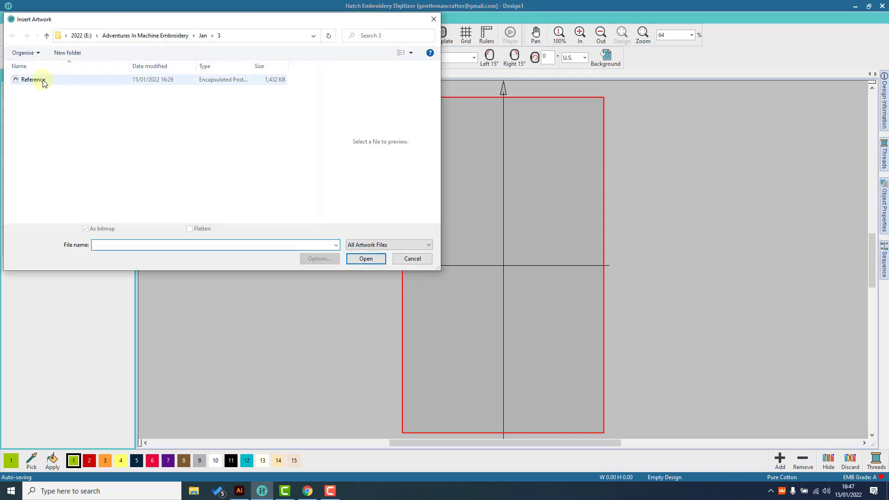
pyautogui.click(374, 262)
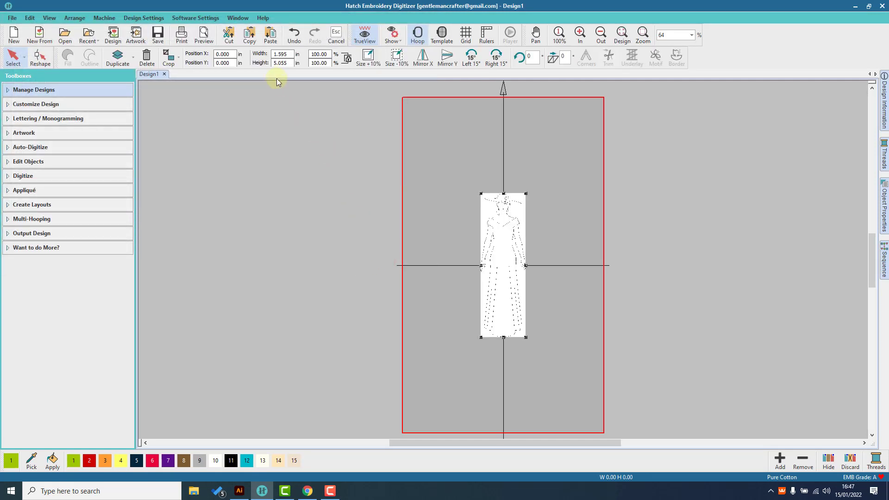
pyautogui.doubleClick(292, 64)
pyautogui.write('6.9')
pyautogui.press('Return')
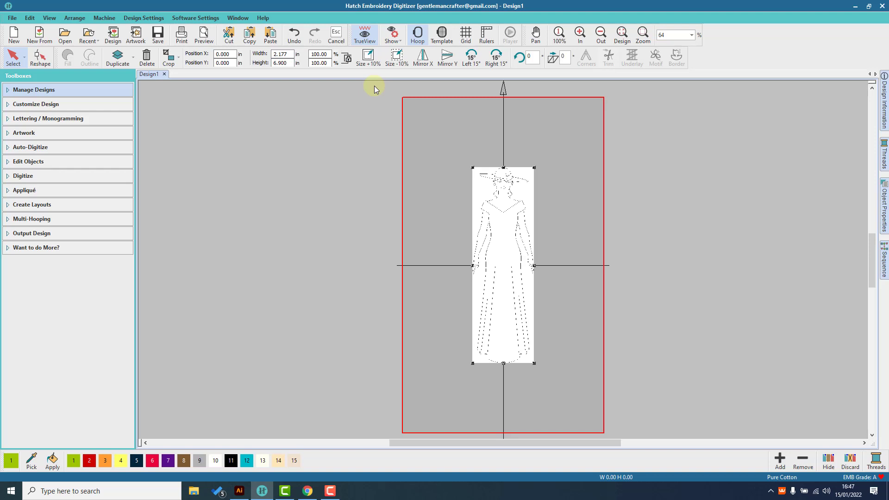
# - Lock the inserted artwork in the object sequence
pyautogui.click(619, 37)
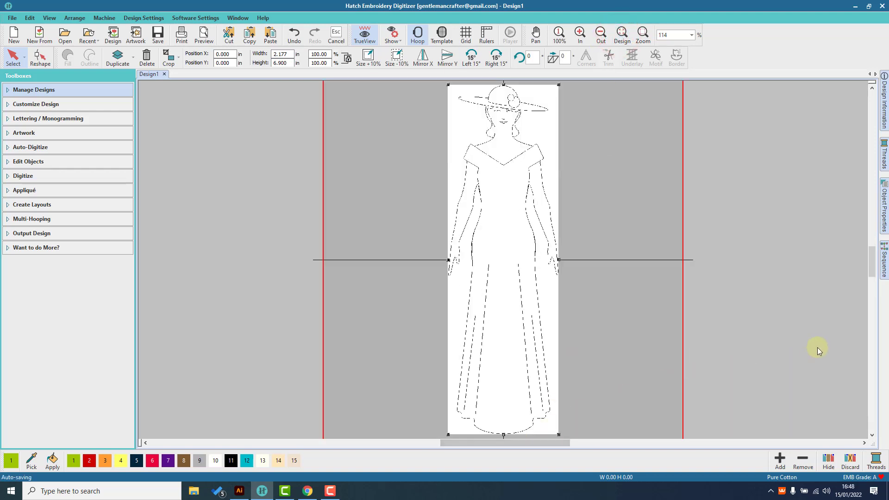
pyautogui.click(883, 264)
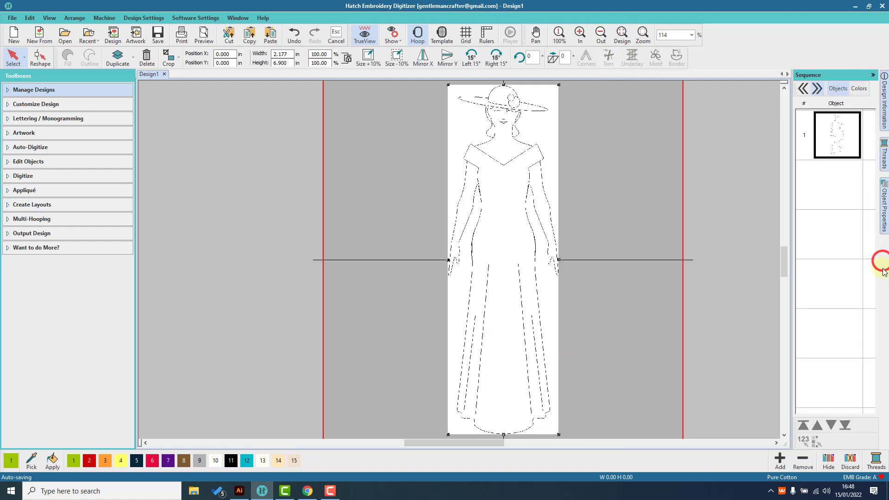
pyautogui.rightClick(842, 141)
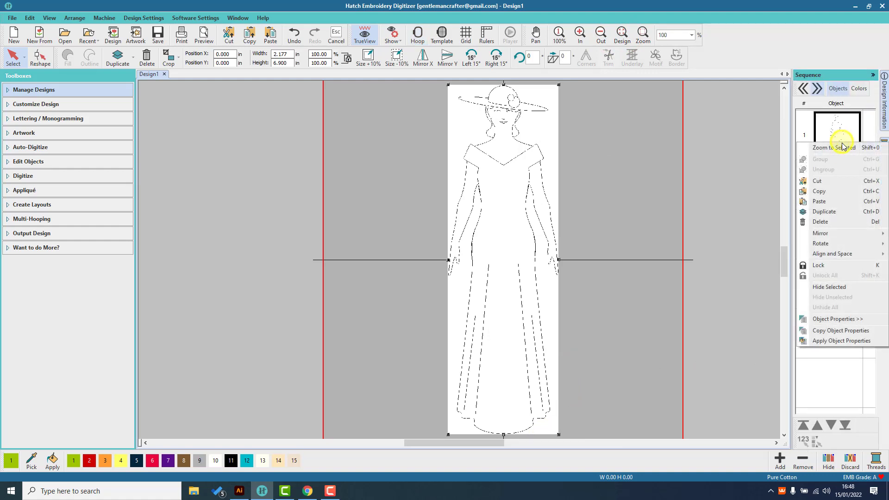
pyautogui.click(840, 265)
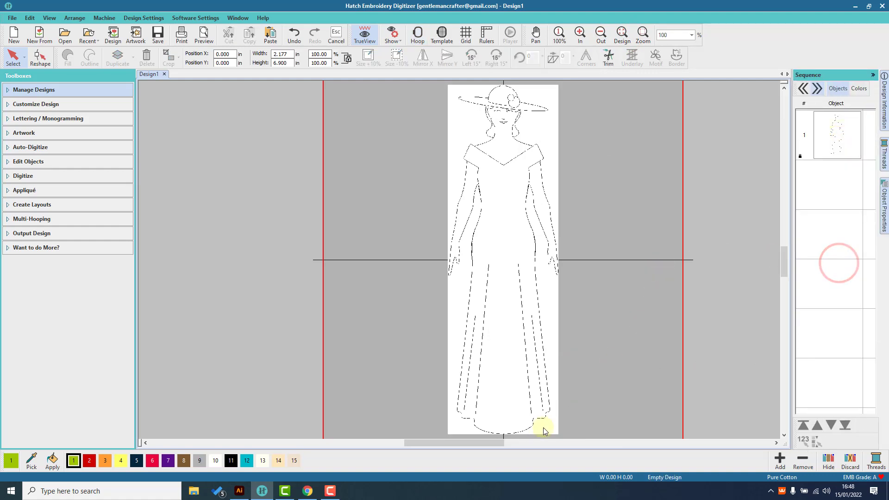
# - Set up the Digitize Closed Shape tool with a Single Run outline for tracing the dress from the bodice
pyautogui.moveTo(496, 442); pyautogui.dragTo(505, 444)
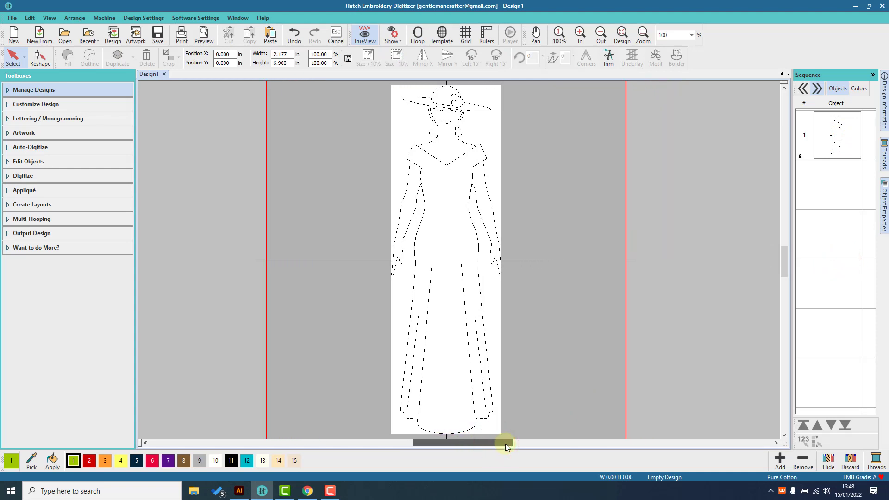
pyautogui.click(552, 344)
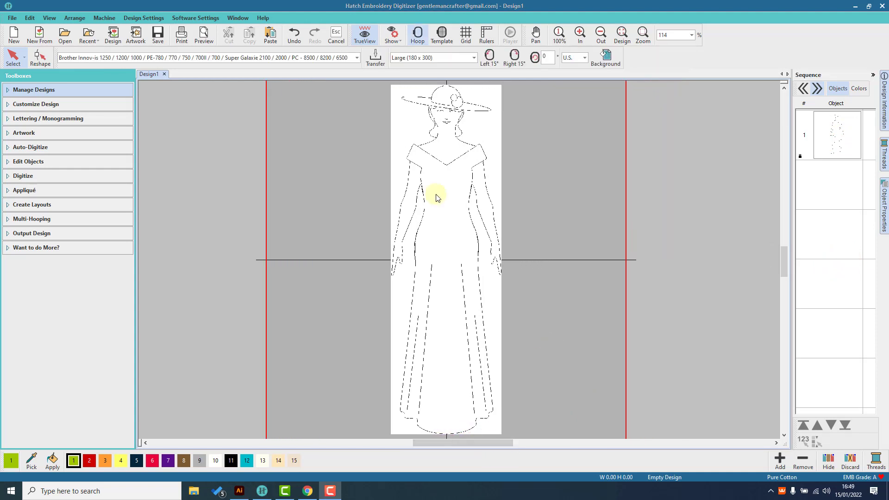
pyautogui.click(643, 35)
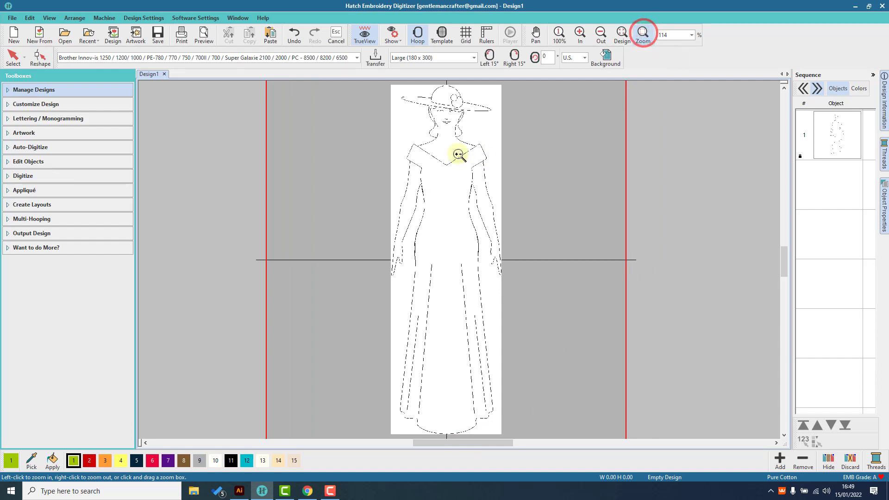
pyautogui.moveTo(391, 137); pyautogui.dragTo(466, 215)
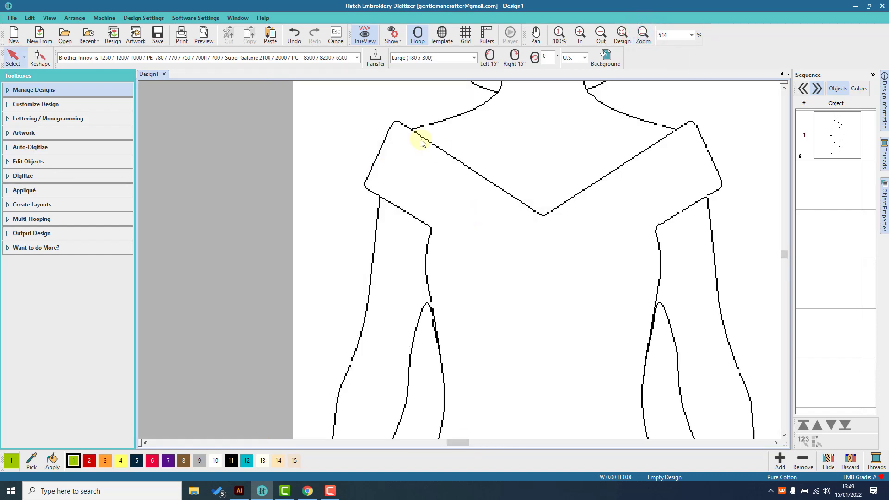
pyautogui.click(37, 177)
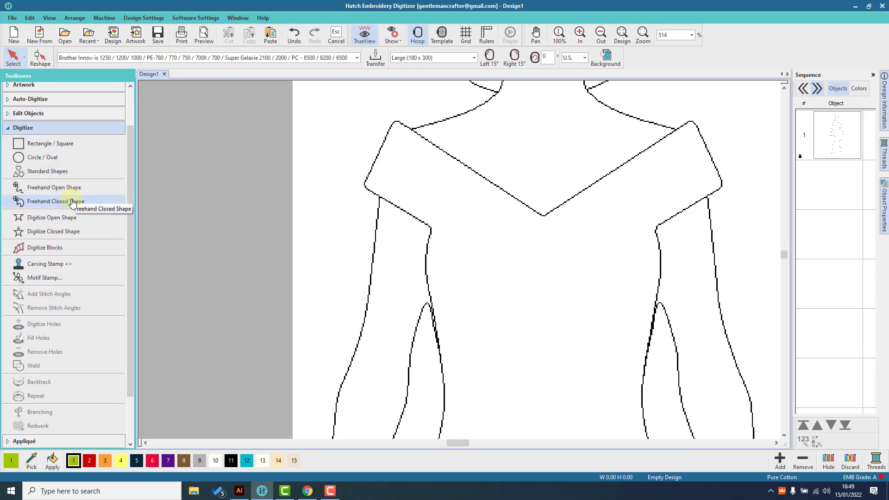
pyautogui.click(68, 233)
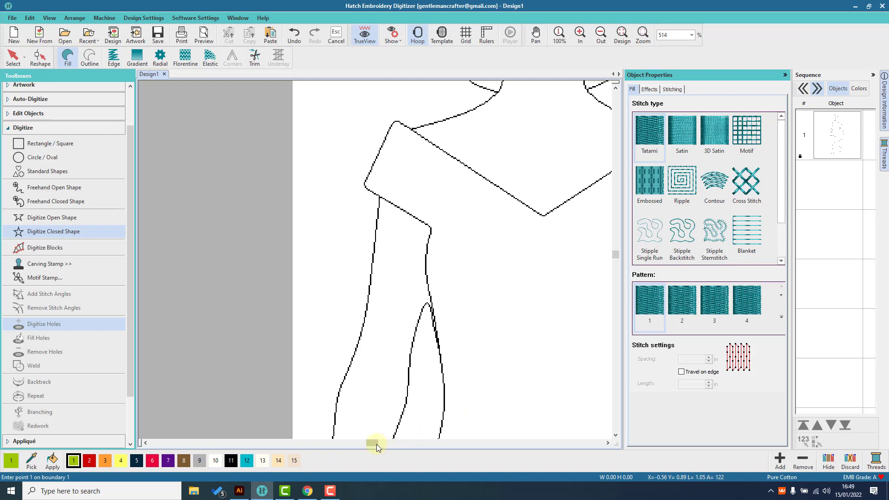
pyautogui.moveTo(377, 444); pyautogui.dragTo(379, 444)
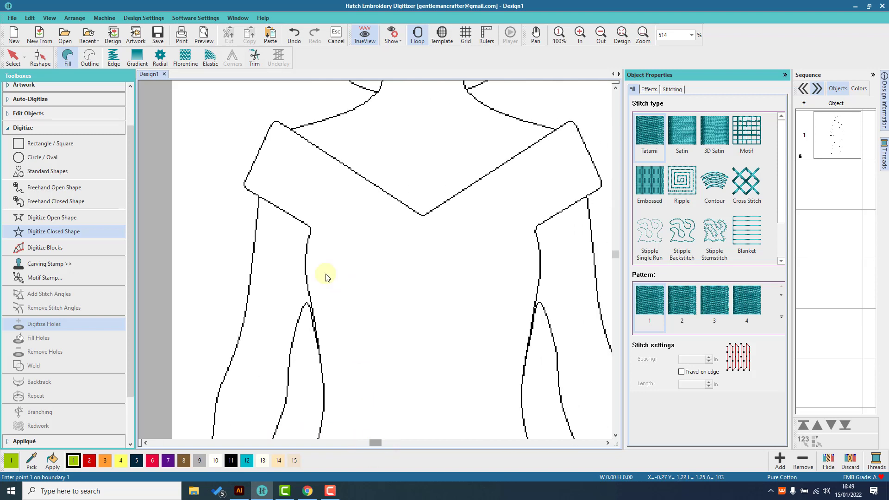
pyautogui.click(89, 58)
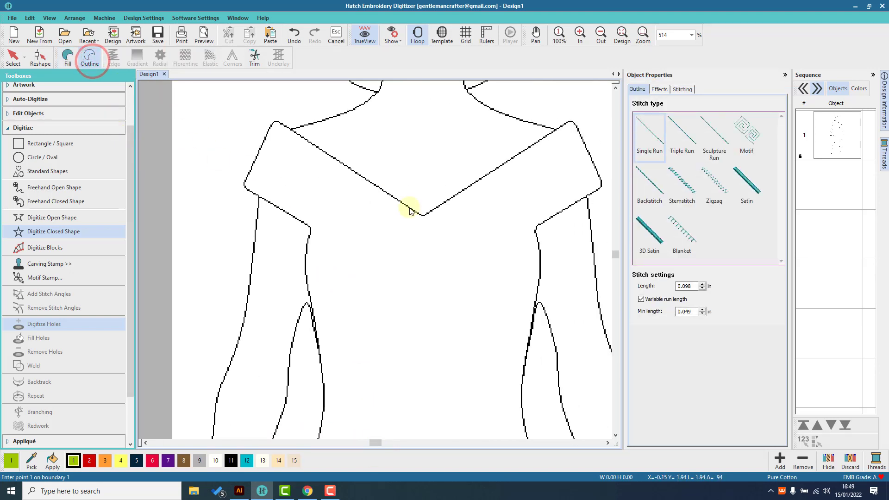
pyautogui.click(647, 133)
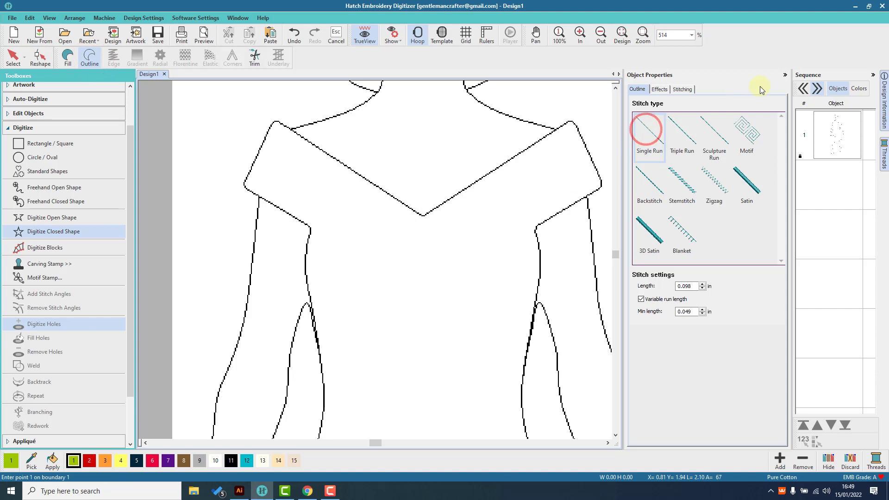
pyautogui.click(784, 75)
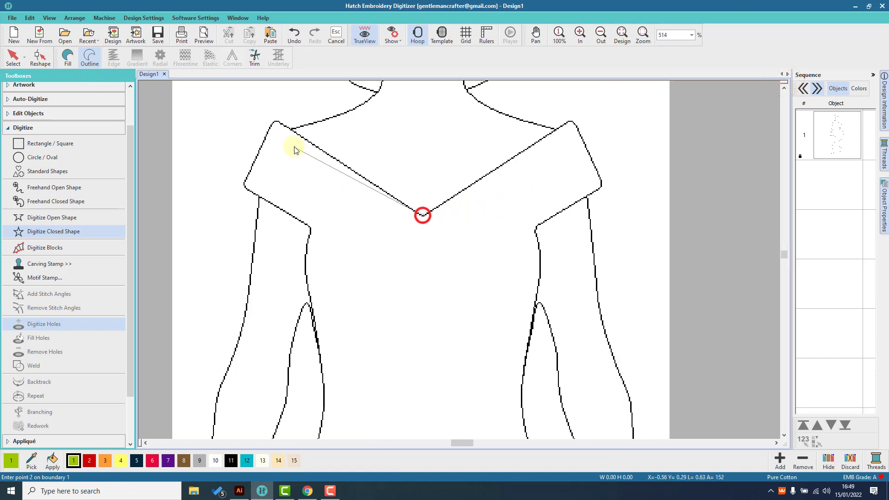
# - Trace the dress outline from the neckline centre around the left sleeve and down past the left underarm
pyautogui.click(275, 122)
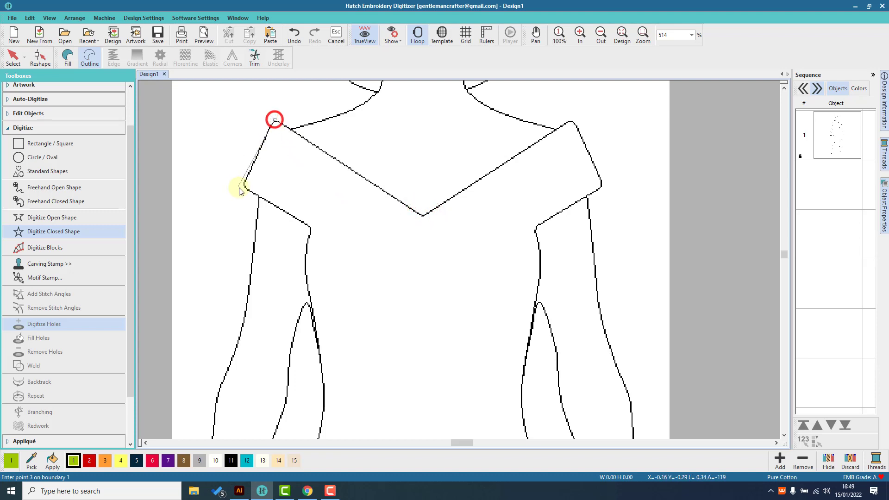
pyautogui.click(244, 187)
pyautogui.click(309, 226)
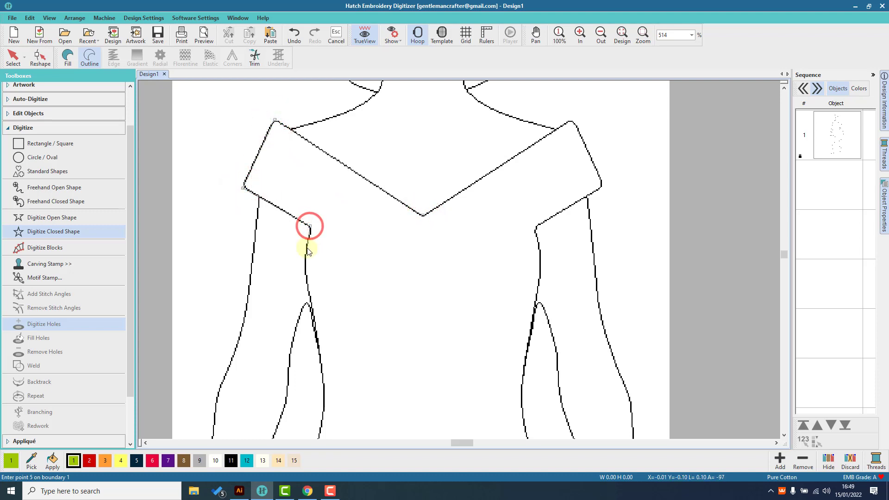
pyautogui.click(307, 244)
pyautogui.click(306, 281)
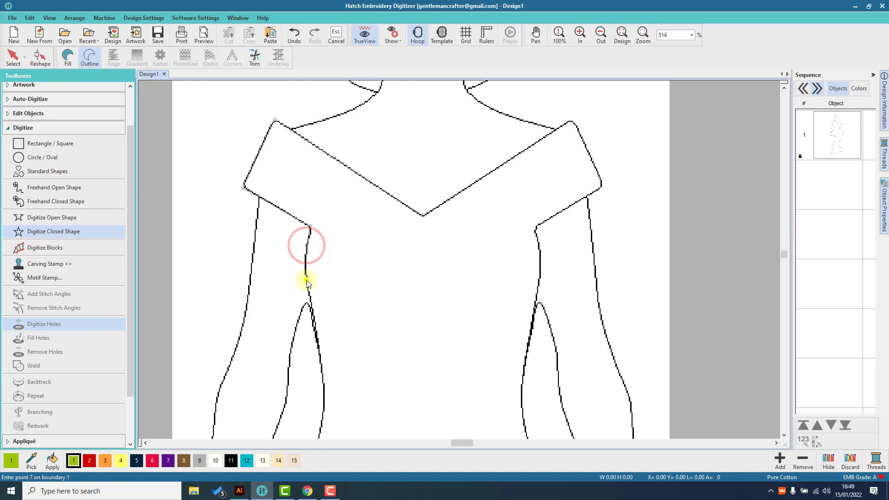
pyautogui.click(315, 323)
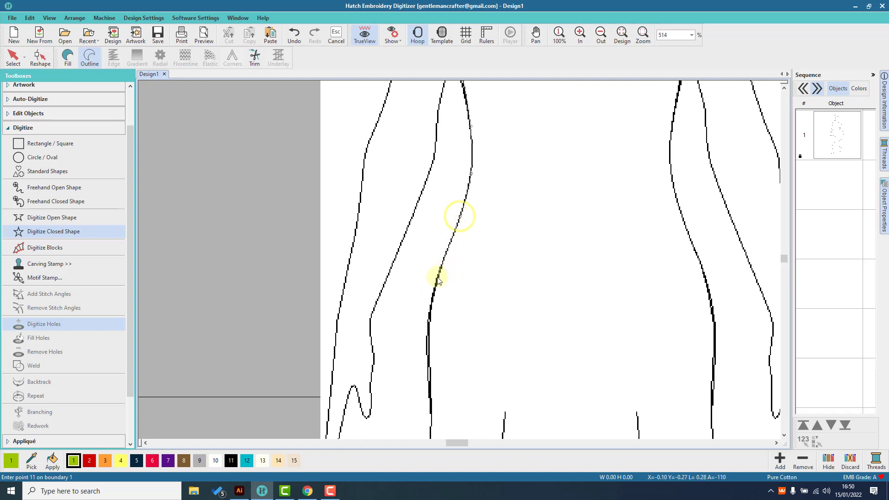
# - Continue the outline along the left waist and hip and down the left edge of the skirt
pyautogui.click(437, 277)
pyautogui.click(429, 371)
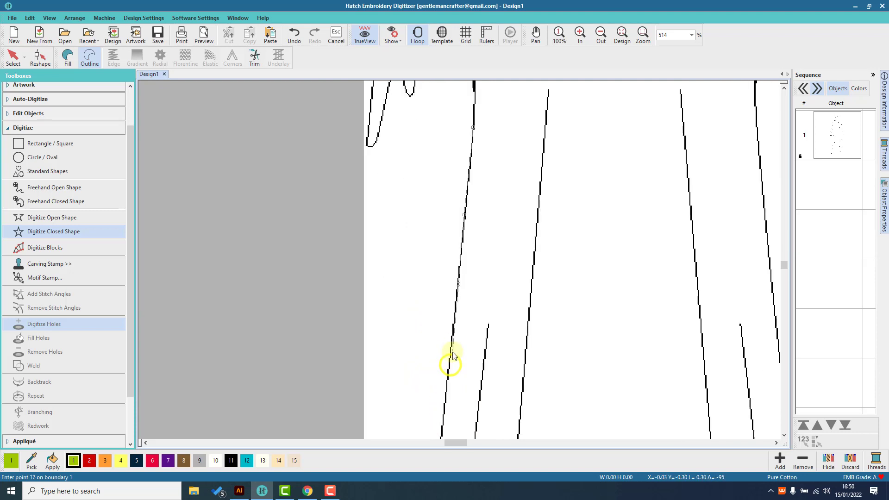
pyautogui.click(449, 364)
pyautogui.click(444, 394)
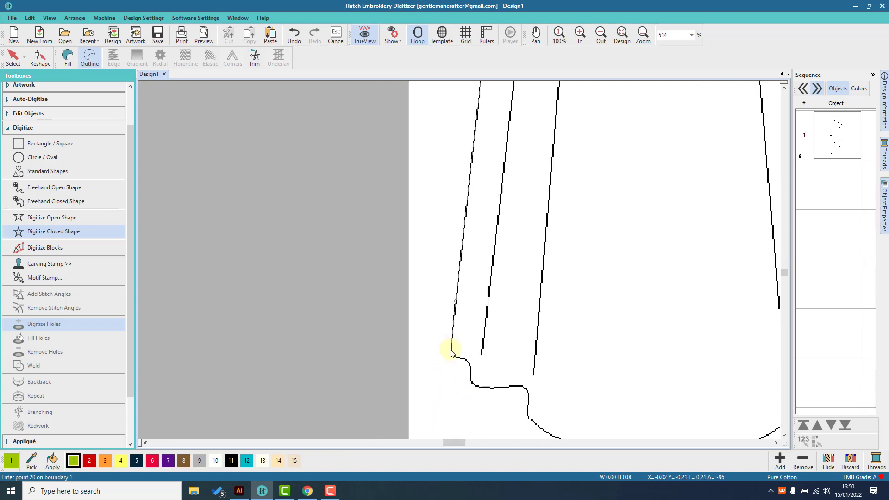
# - Trace the two rounded steps of the left hem, down to the start of the central hem curve
pyautogui.click(452, 355)
pyautogui.click(458, 357)
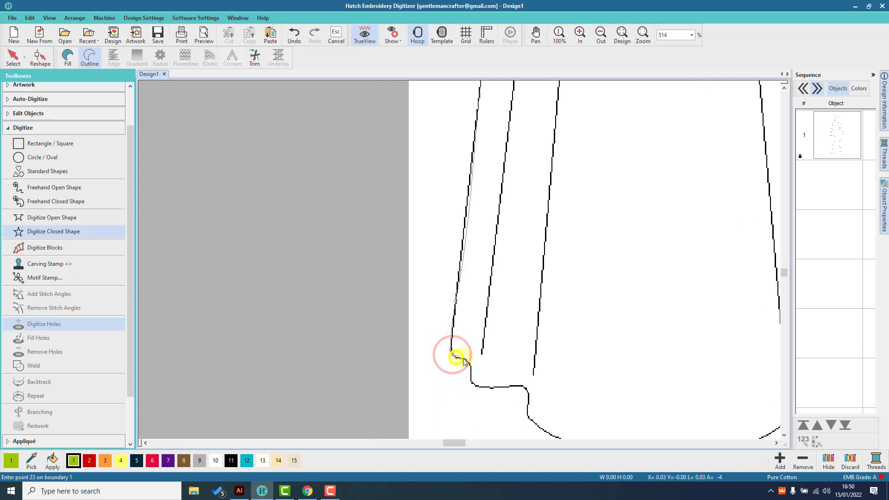
pyautogui.click(465, 360)
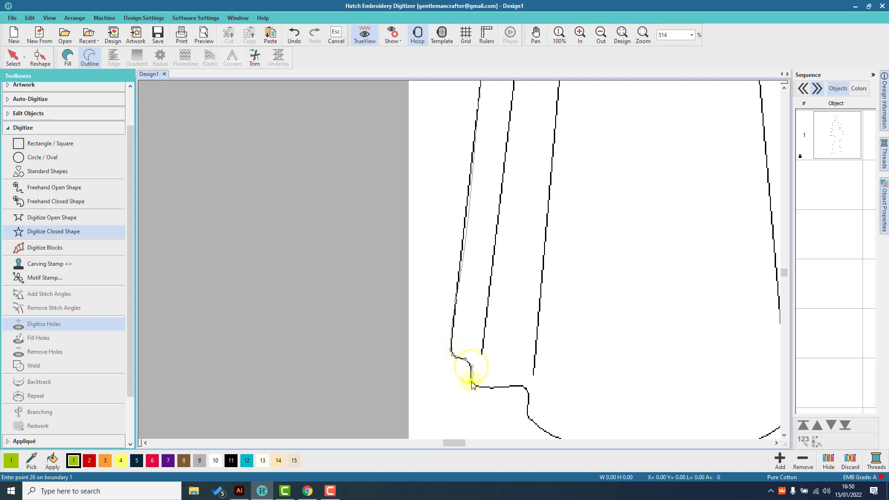
pyautogui.click(474, 385)
pyautogui.click(486, 387)
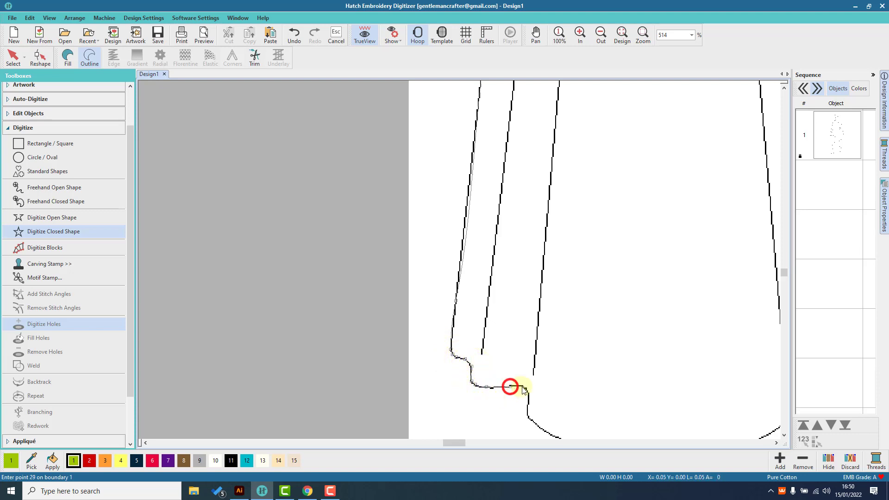
pyautogui.click(523, 388)
pyautogui.click(528, 392)
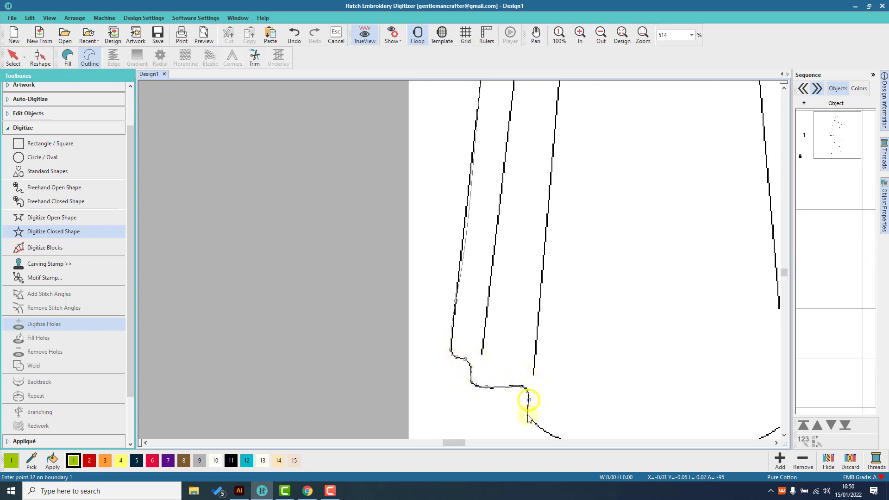
pyautogui.rightClick(526, 414)
# - Trace the curved central hem across the skirt and up around the inner corner of the right hem
pyautogui.click(501, 343)
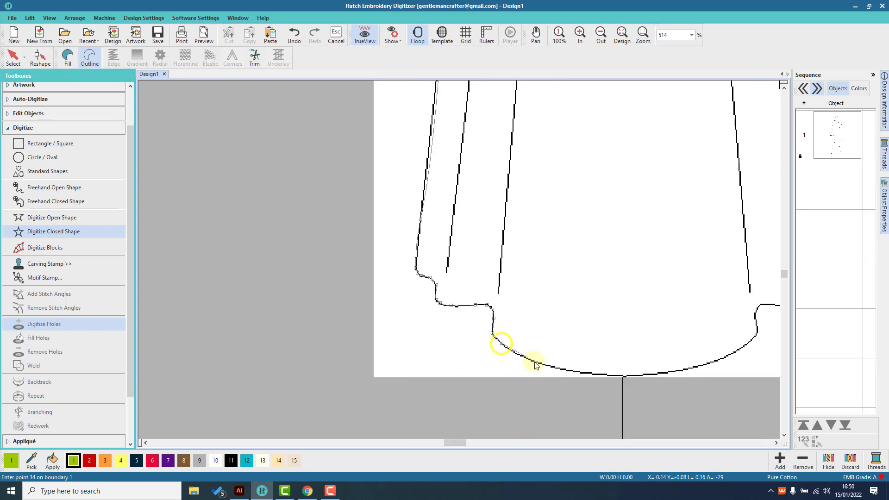
pyautogui.click(536, 360)
pyautogui.click(593, 373)
pyautogui.click(625, 375)
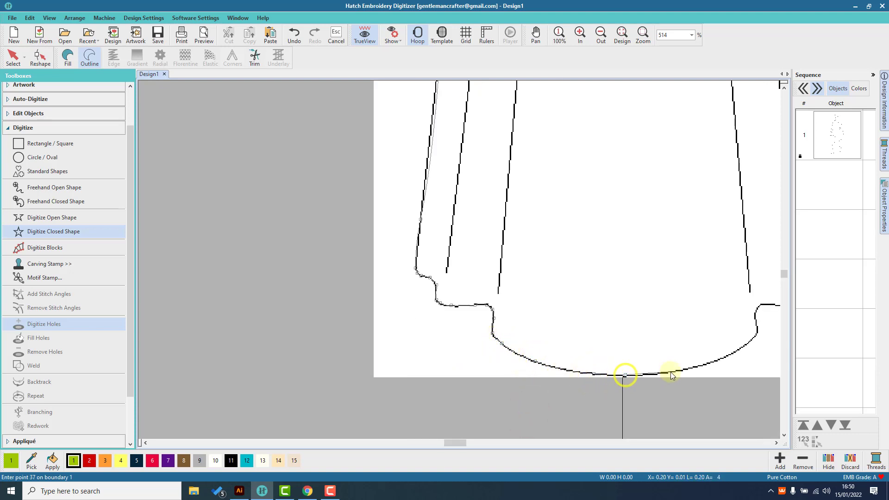
pyautogui.click(671, 373)
pyautogui.click(724, 359)
pyautogui.click(604, 300)
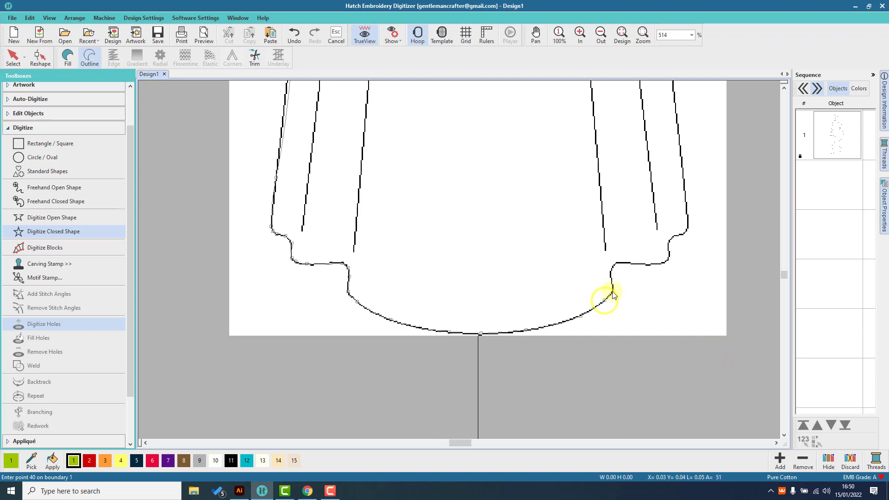
pyautogui.click(612, 266)
pyautogui.click(618, 263)
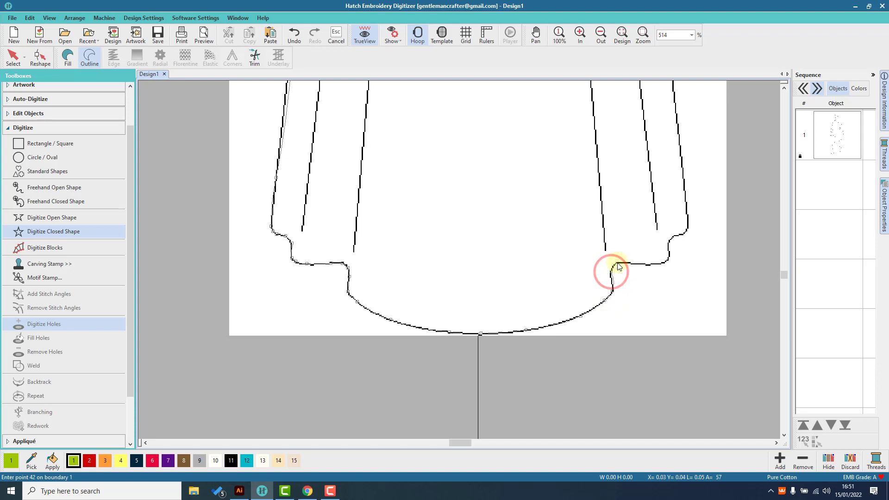
pyautogui.click(658, 264)
pyautogui.click(669, 254)
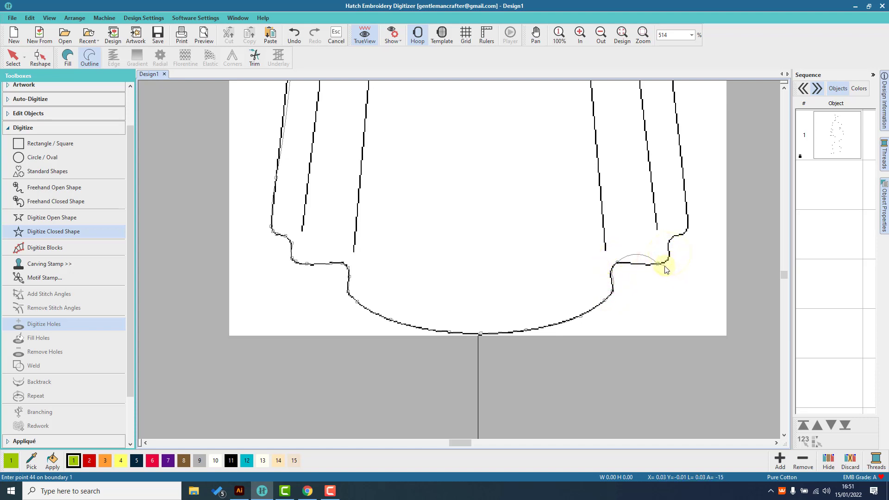
pyautogui.click(661, 261)
pyautogui.click(669, 252)
pyautogui.click(670, 256)
# - Trace the stepped right hem out to the lower outer corner of the skirt
pyautogui.click(626, 263)
pyautogui.click(651, 260)
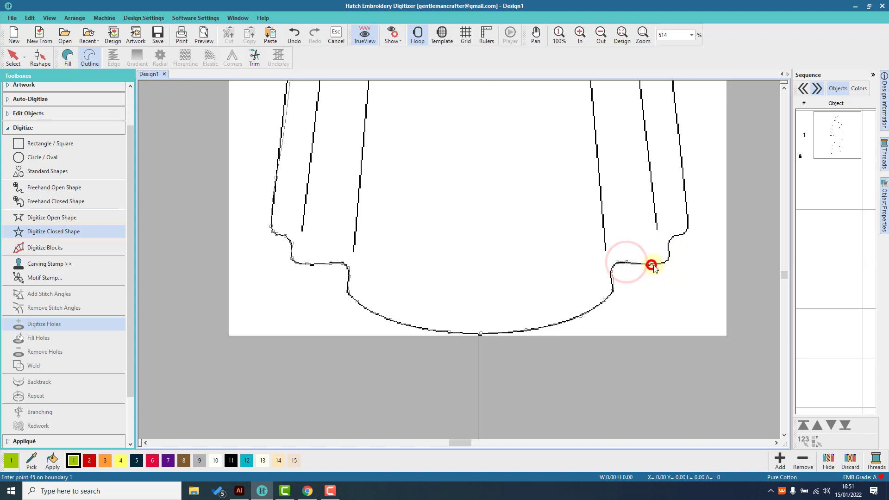
pyautogui.click(668, 256)
pyautogui.click(668, 250)
pyautogui.click(668, 242)
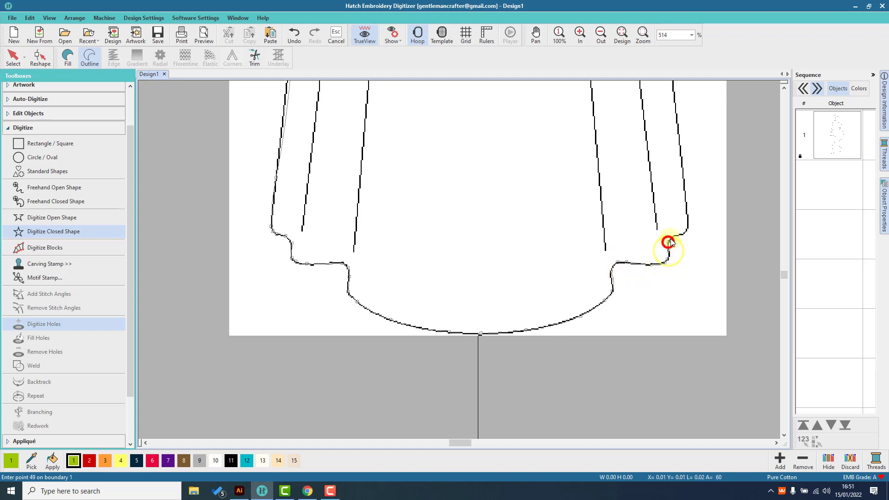
pyautogui.click(672, 236)
pyautogui.click(682, 234)
pyautogui.click(686, 230)
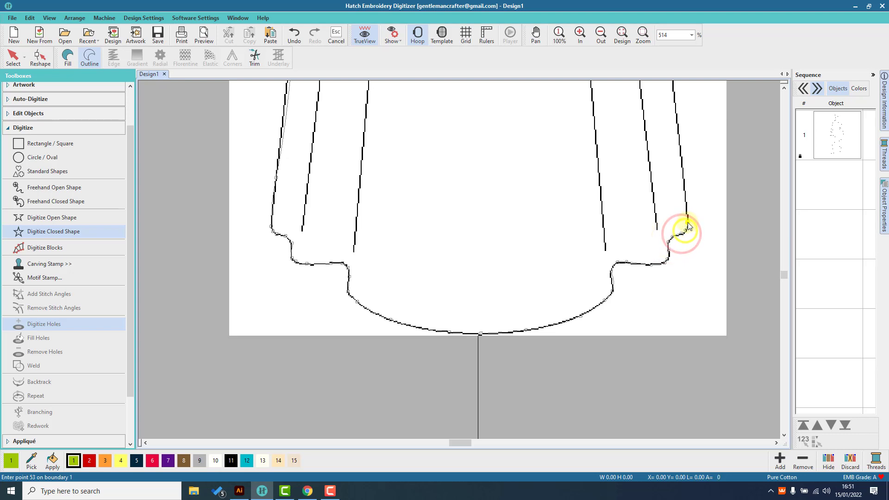
# - Continue the dress outline from the outer hem corner up the right edge of the skirt to below the hip
pyautogui.click(687, 223)
pyautogui.press('c')
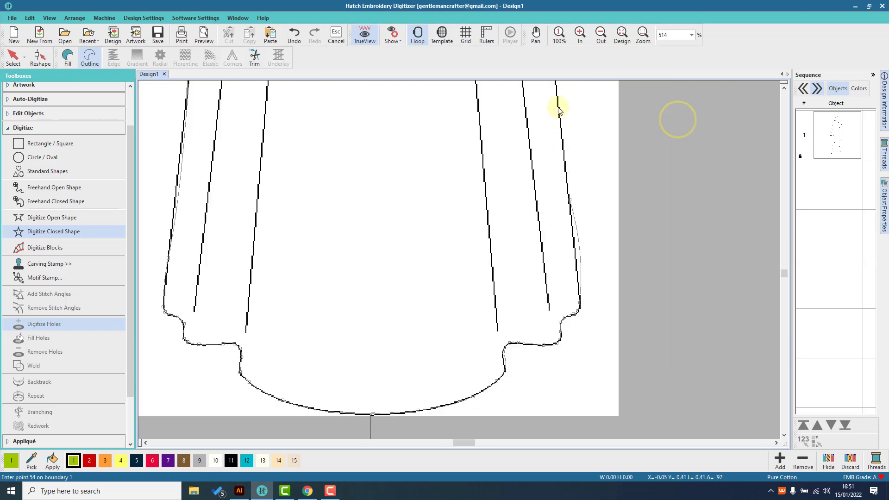
pyautogui.press('c')
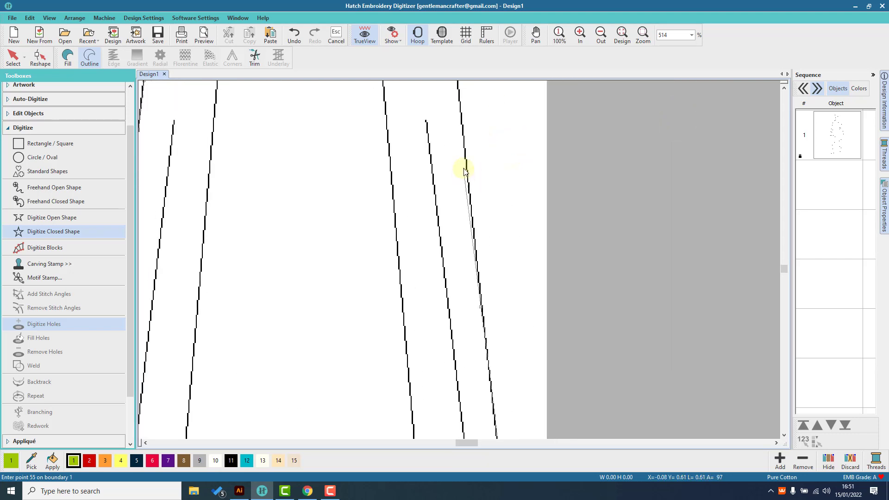
pyautogui.press('c')
pyautogui.press('c')
pyautogui.press('c')
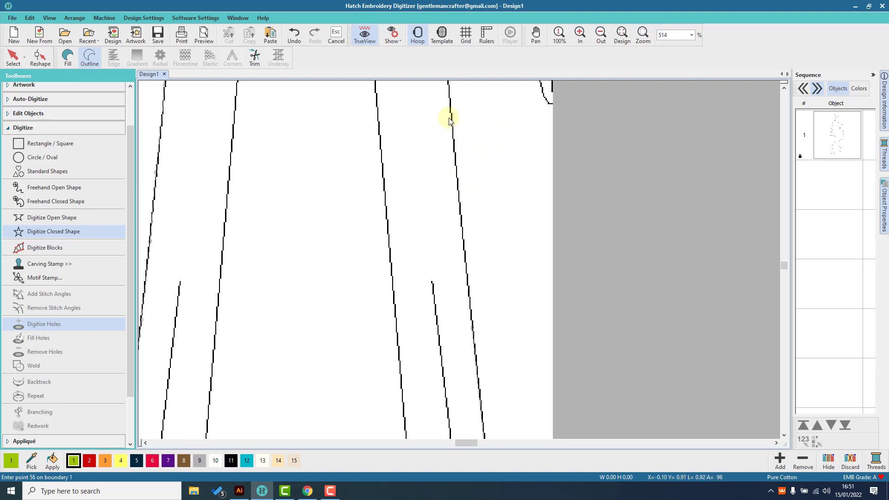
pyautogui.click(452, 169)
pyautogui.press('c')
pyautogui.rightClick(453, 121)
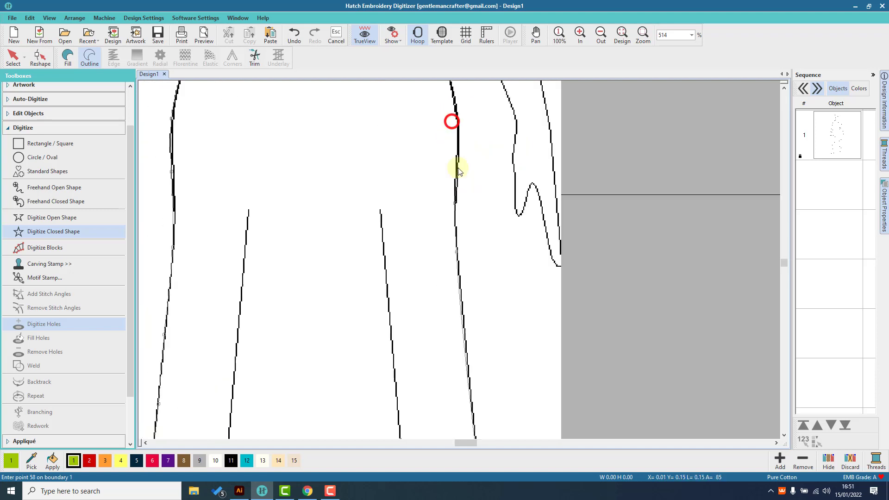
# - Trace the right hip curve upward and inward to the waist
pyautogui.click(456, 153)
pyautogui.press('c')
pyautogui.click(455, 119)
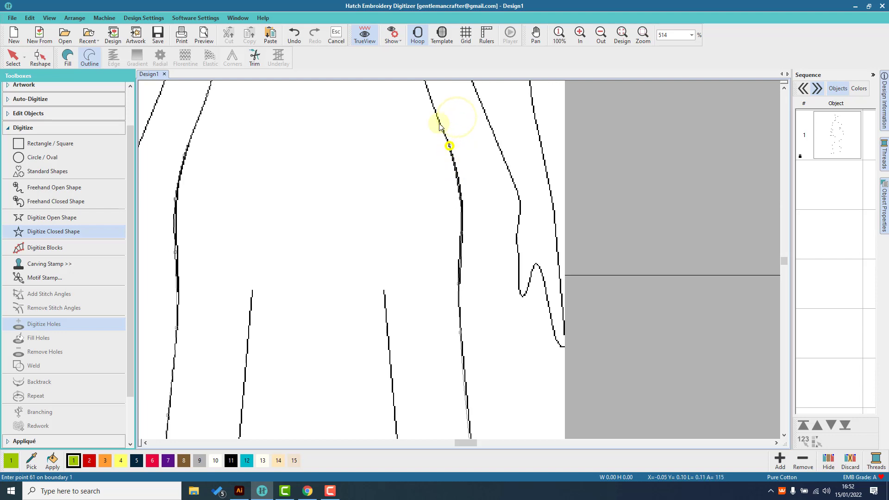
pyautogui.press('c')
pyautogui.click(453, 142)
pyautogui.press('c')
pyautogui.click(431, 110)
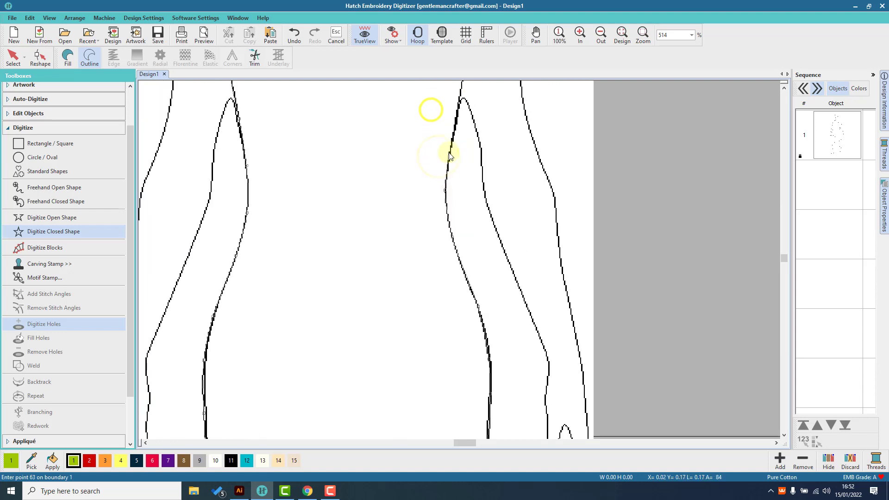
# - Trace the right side of the bodice from the waist up to the underarm corner
pyautogui.press('c')
pyautogui.click(449, 148)
pyautogui.click(465, 134)
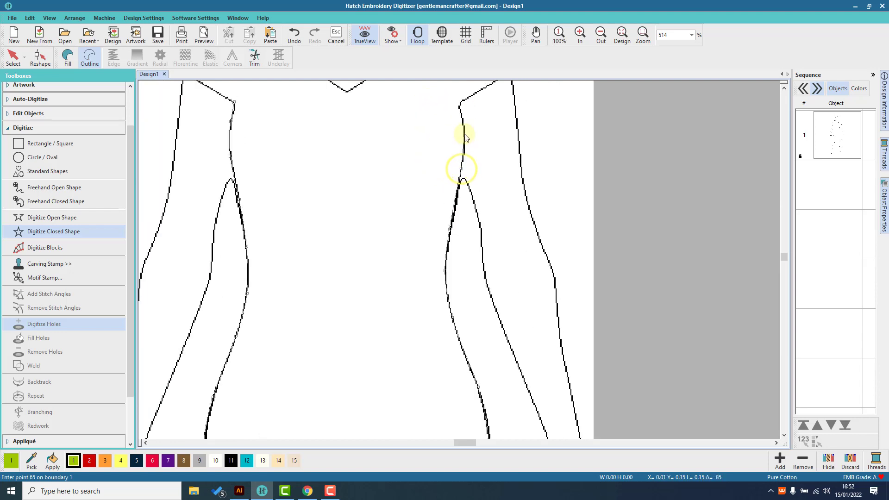
pyautogui.press('c')
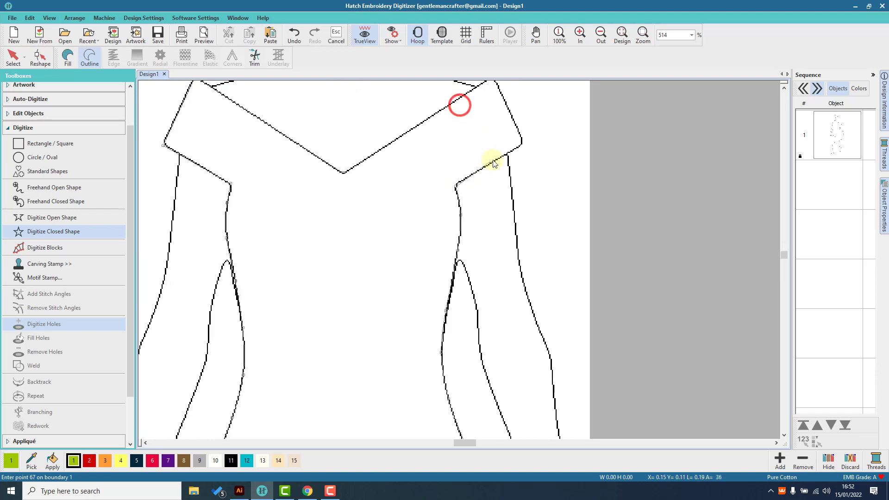
# - Trace the right sleeve edge to the shoulder point and neckline, and complete the closed dress outline
pyautogui.click(520, 143)
pyautogui.press('c')
pyautogui.click(472, 159)
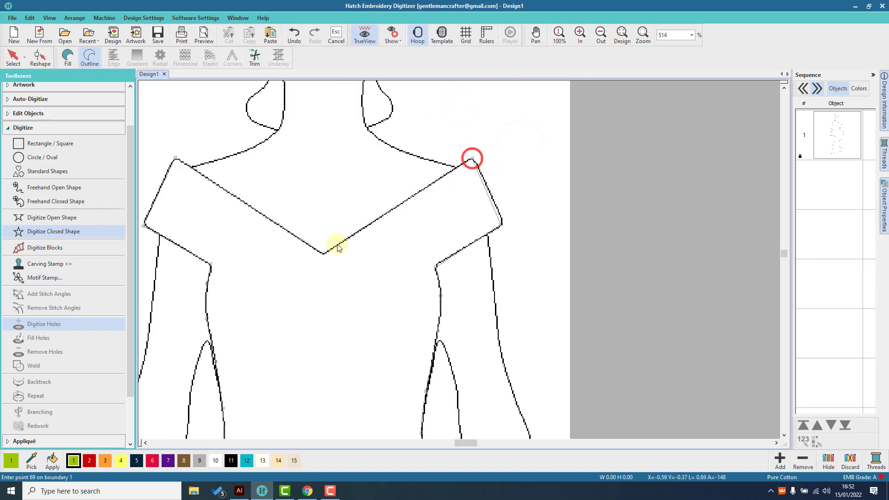
pyautogui.press('Return')
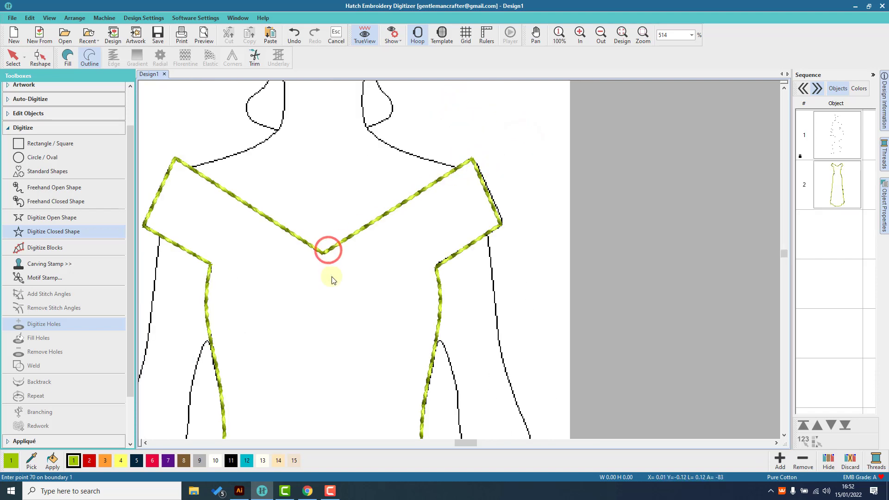
# - Recolor the dress outline with palette color 5 and lock the object
pyautogui.click(621, 33)
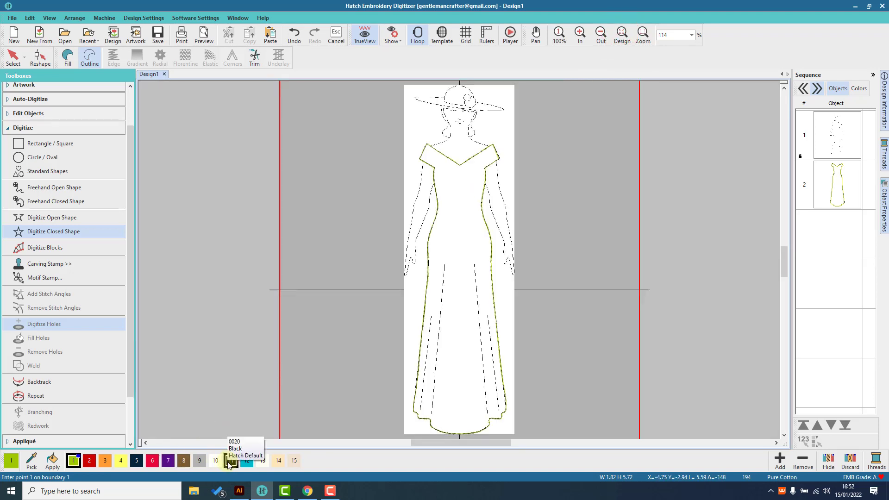
pyautogui.click(138, 465)
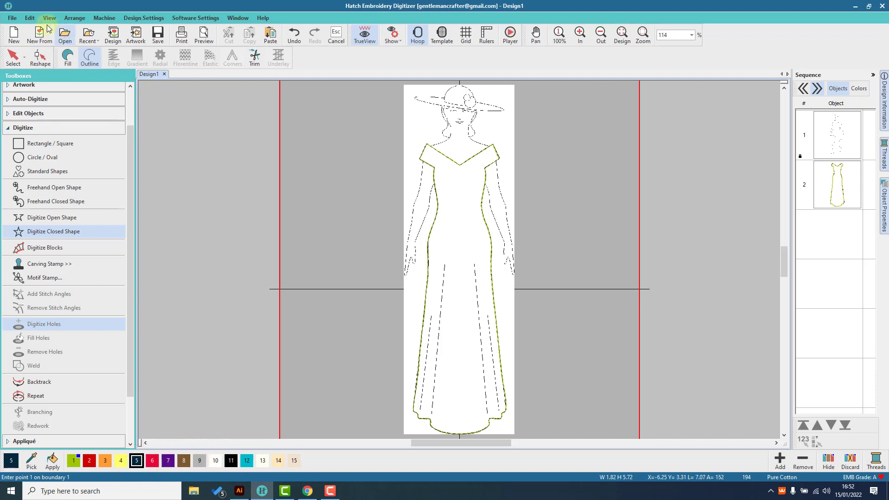
pyautogui.click(13, 57)
pyautogui.click(138, 465)
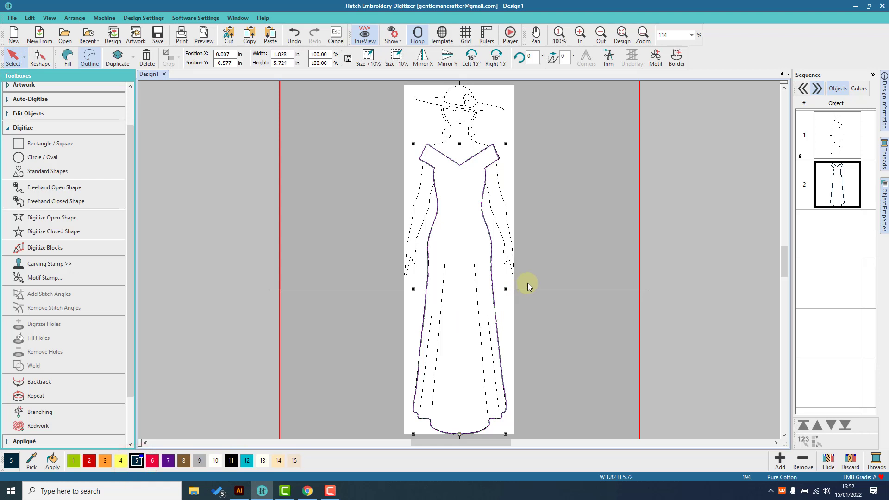
pyautogui.rightClick(824, 184)
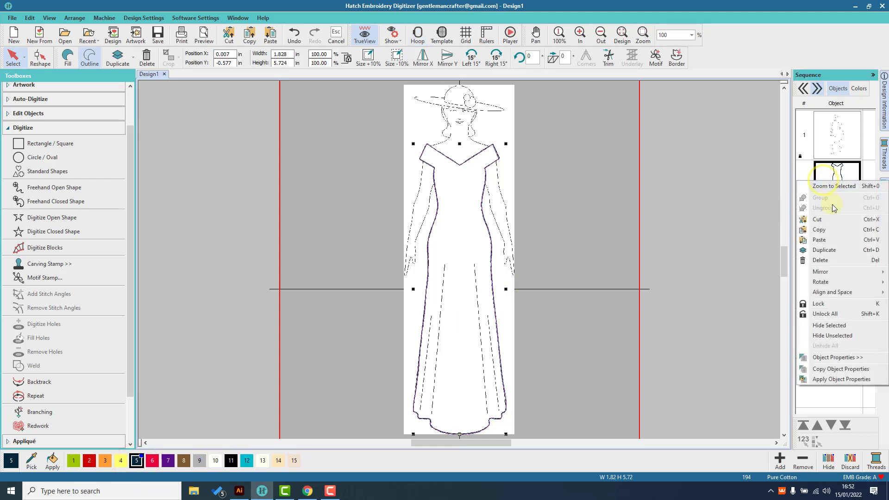
pyautogui.click(838, 305)
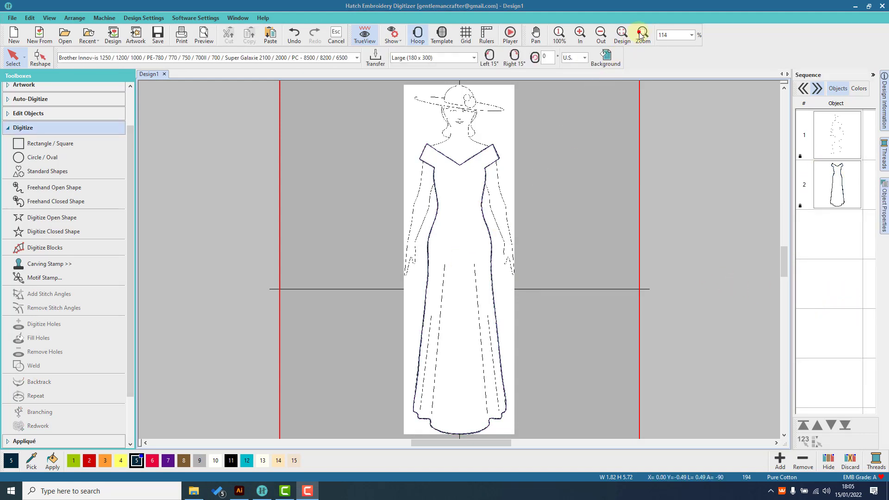
# - Start a closed shape at the hat's crown and trace the upper edge of the left brim around its tip
pyautogui.click(642, 34)
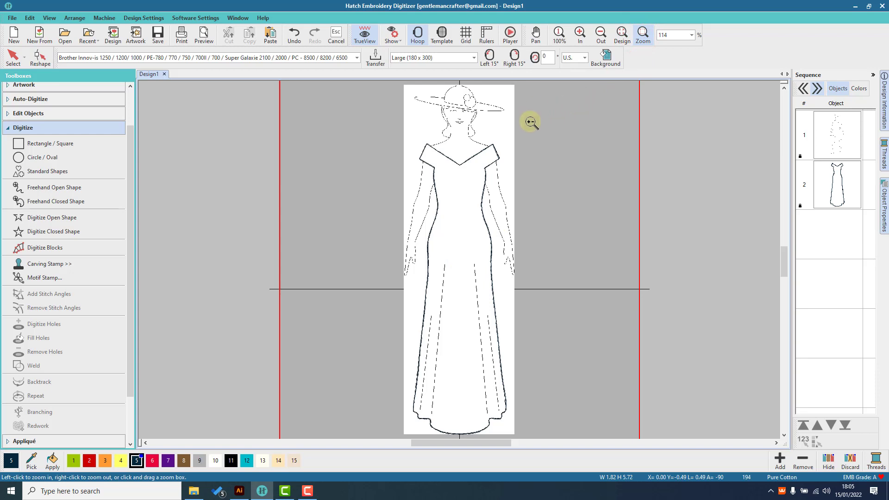
pyautogui.moveTo(531, 122); pyautogui.dragTo(415, 159)
pyautogui.click(66, 230)
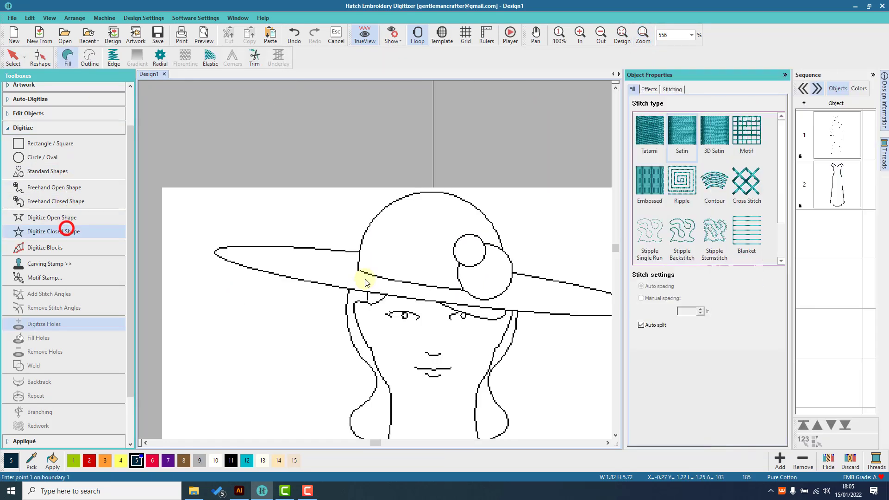
pyautogui.click(359, 252)
pyautogui.rightClick(294, 247)
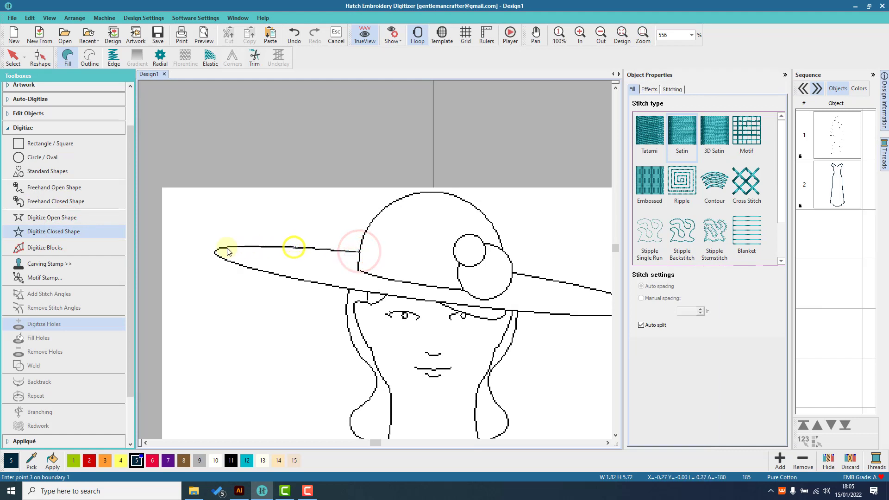
pyautogui.rightClick(227, 249)
pyautogui.click(217, 252)
pyautogui.click(226, 259)
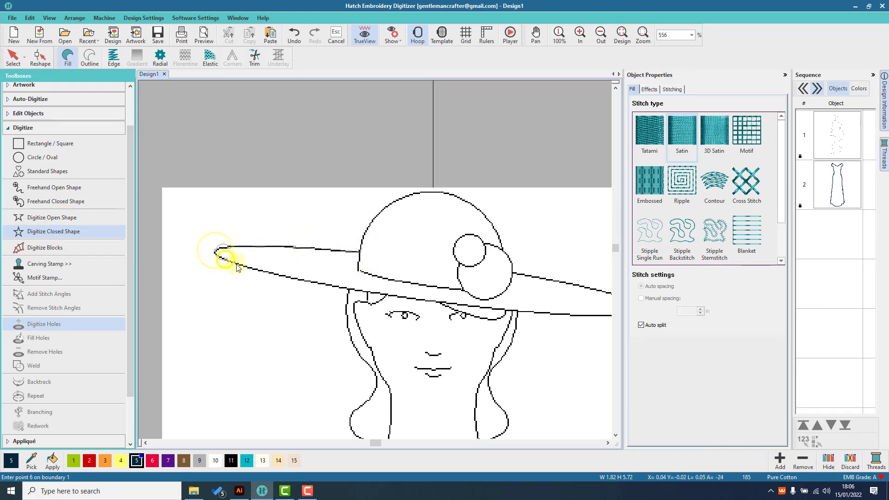
# - Remove the last two points at the left brim tip and retrace the tip into the brim's lower edge
pyautogui.press('BackSpace')
pyautogui.press('BackSpace')
pyautogui.click(215, 252)
pyautogui.click(221, 256)
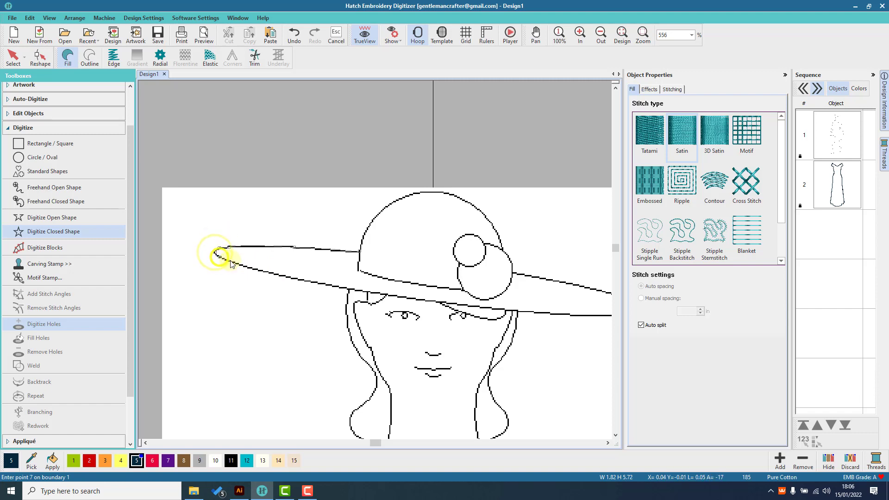
pyautogui.click(231, 261)
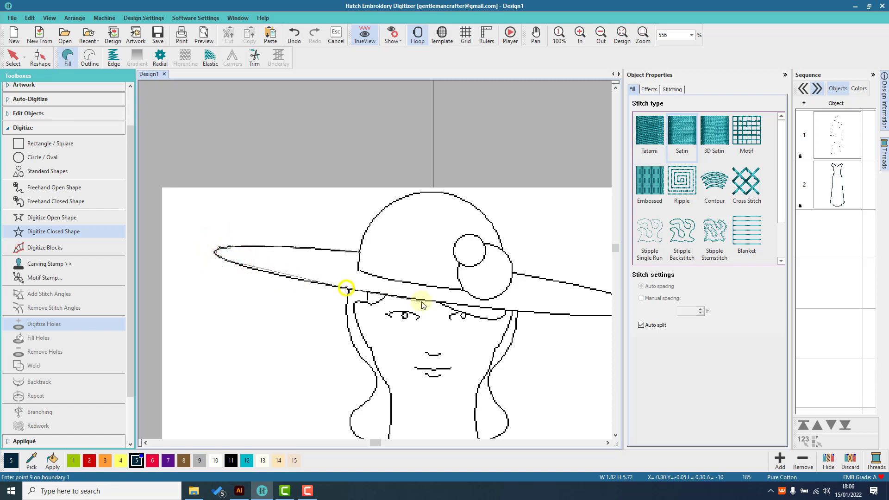
# - Trace the lower brim edge across the face, around the right tip and back along the upper edge to the crown
pyautogui.click(441, 303)
pyautogui.click(539, 312)
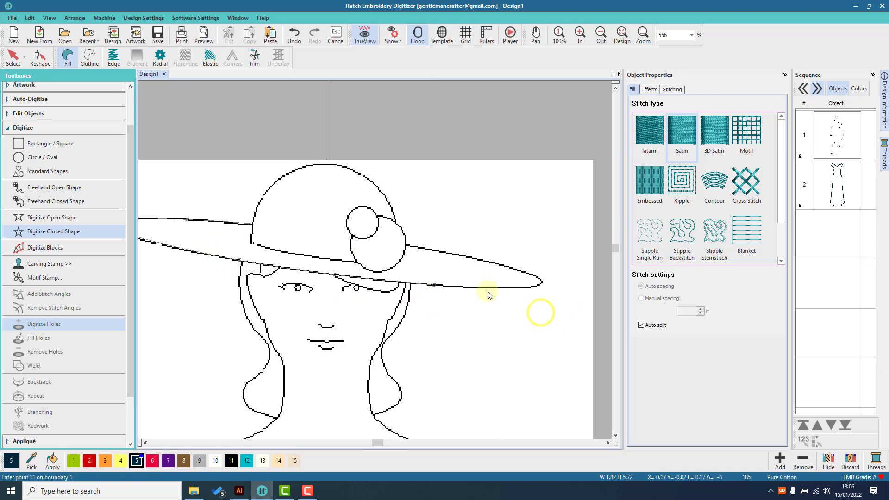
pyautogui.click(541, 283)
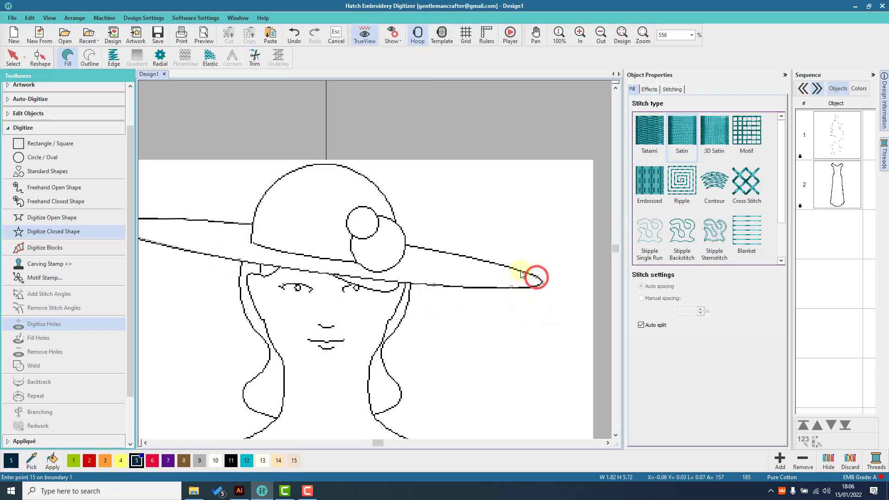
pyautogui.click(419, 249)
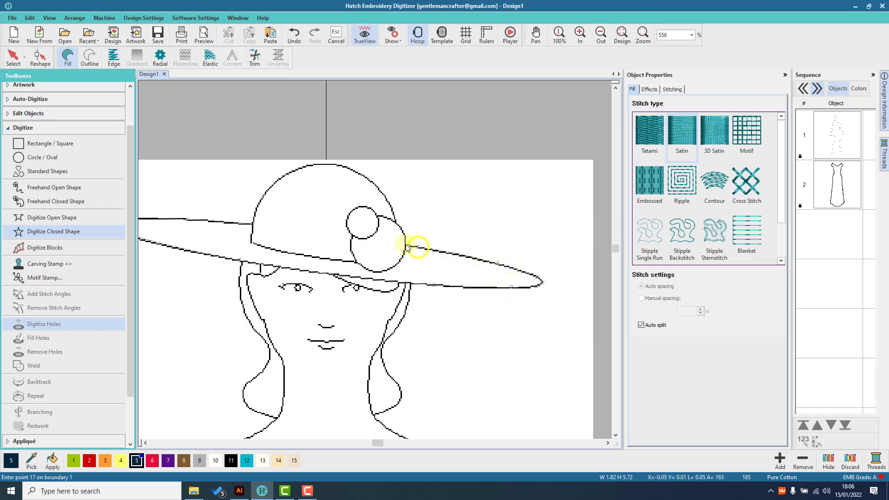
pyautogui.click(397, 244)
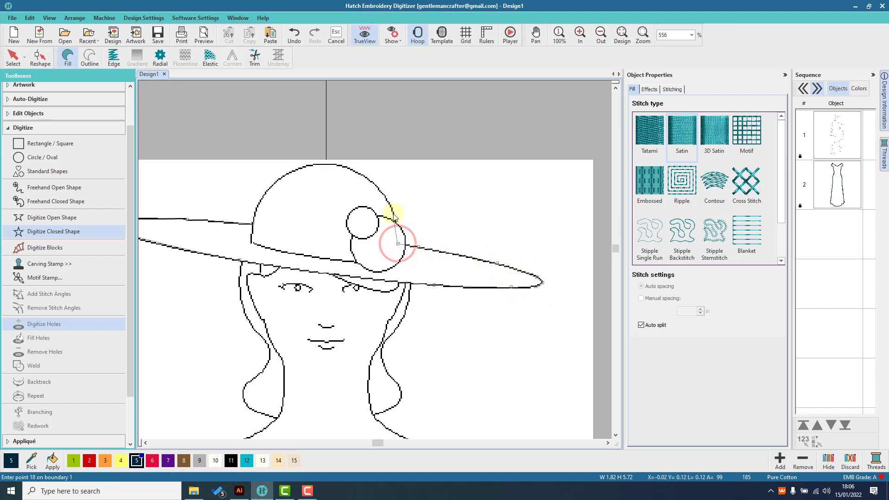
# - Trace the rounded crown over to the left brim and complete the closed hat shape
pyautogui.click(375, 185)
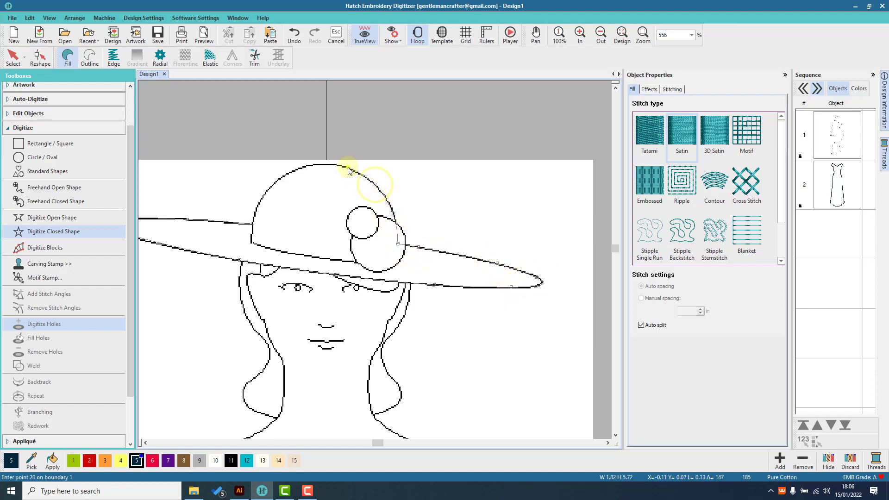
pyautogui.click(348, 167)
pyautogui.click(304, 164)
pyautogui.click(268, 189)
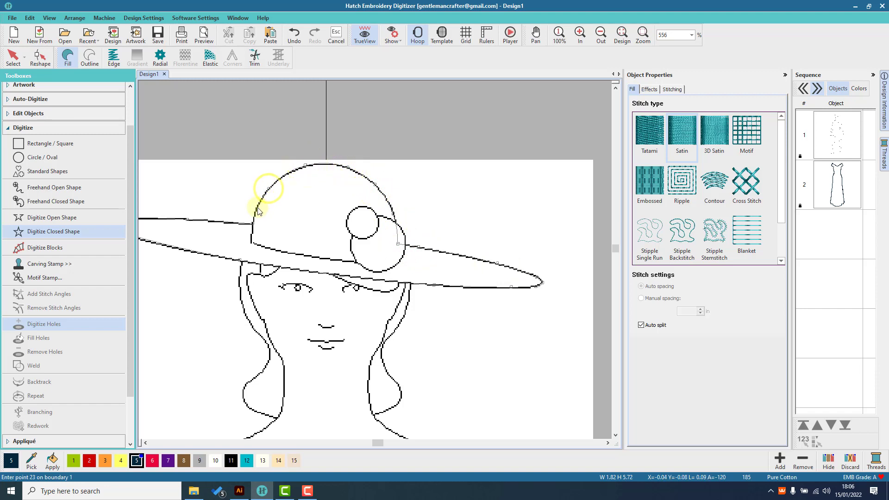
pyautogui.click(252, 222)
pyautogui.press('Return')
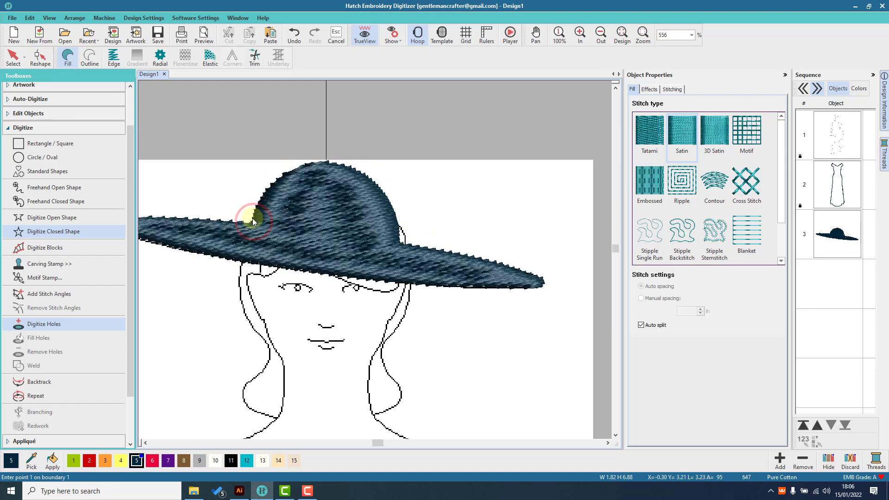
# - Convert the hat from a satin fill to a Single Run outline and lock the object
pyautogui.click(85, 58)
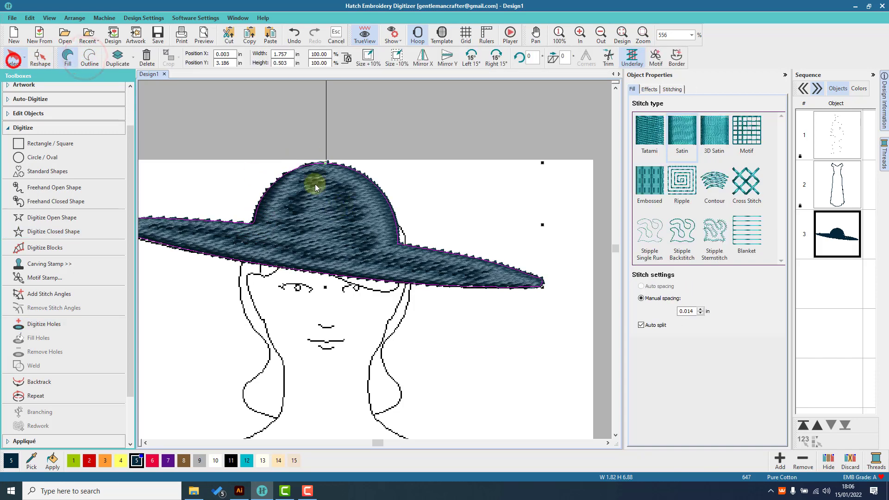
pyautogui.scroll(-5, 461, 250)
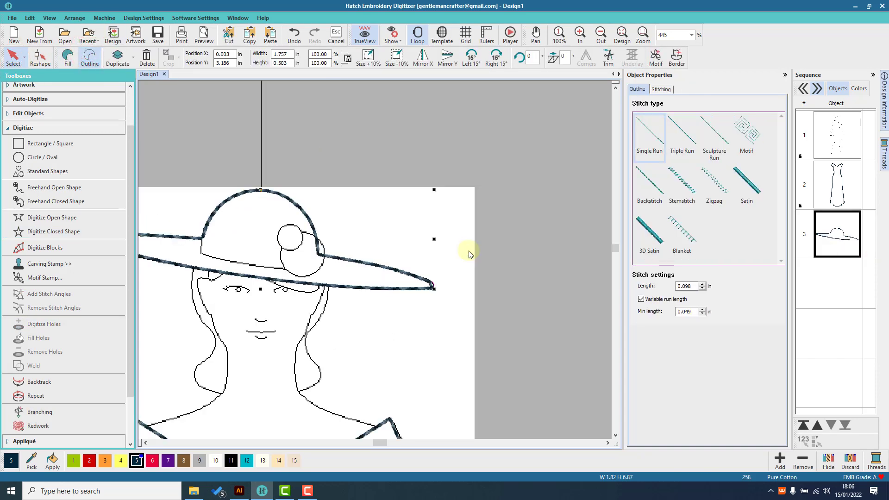
pyautogui.click(621, 35)
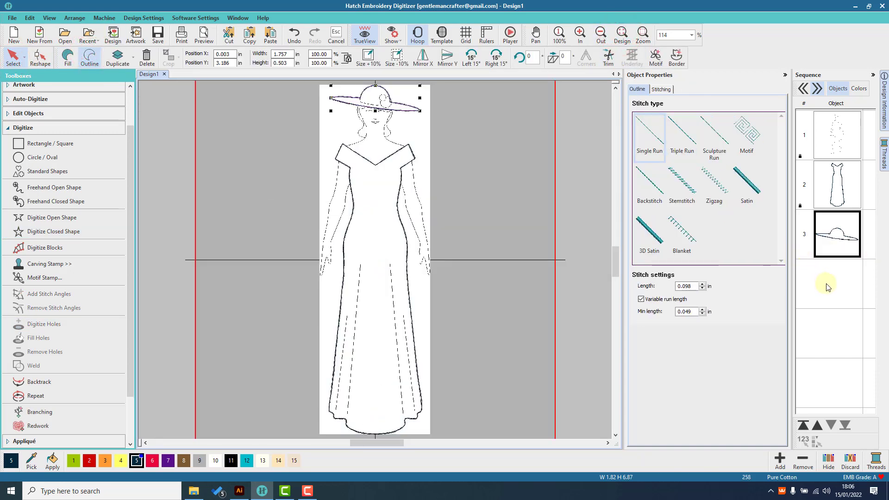
pyautogui.rightClick(829, 250)
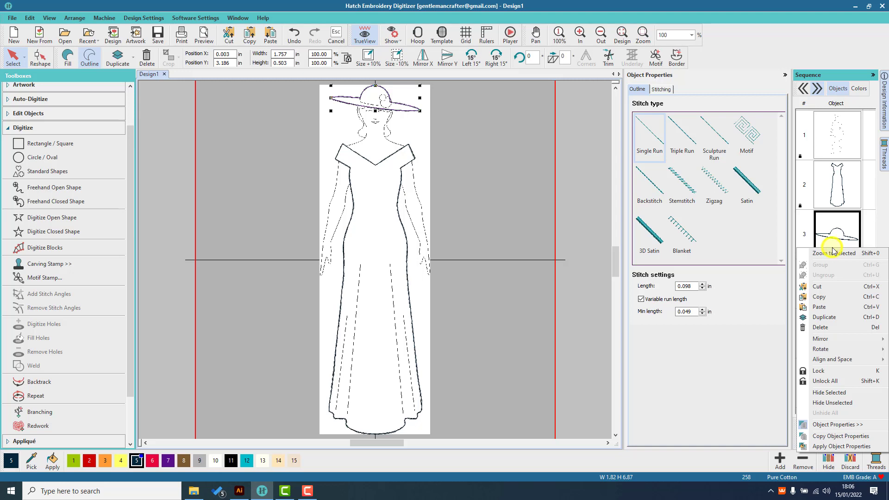
pyautogui.click(832, 373)
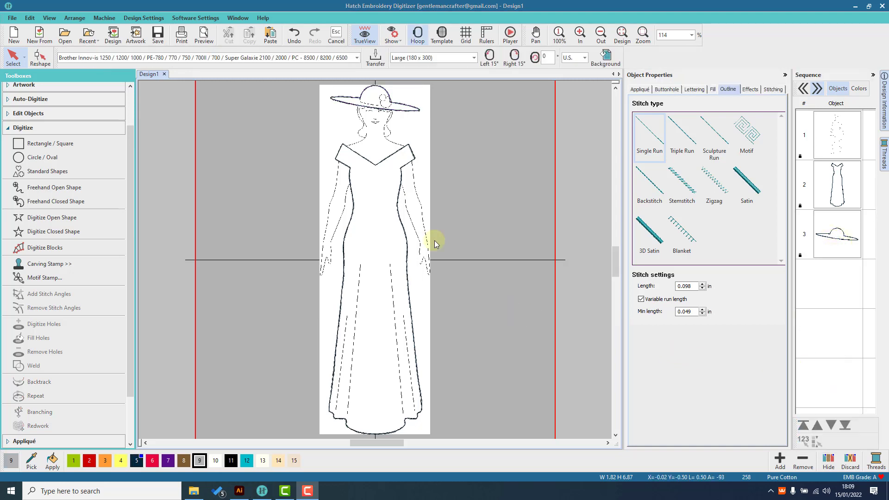
# - Start a backstitch freehand open shape at the left underarm and trace down the inner left arm and around the hand
pyautogui.click(643, 41)
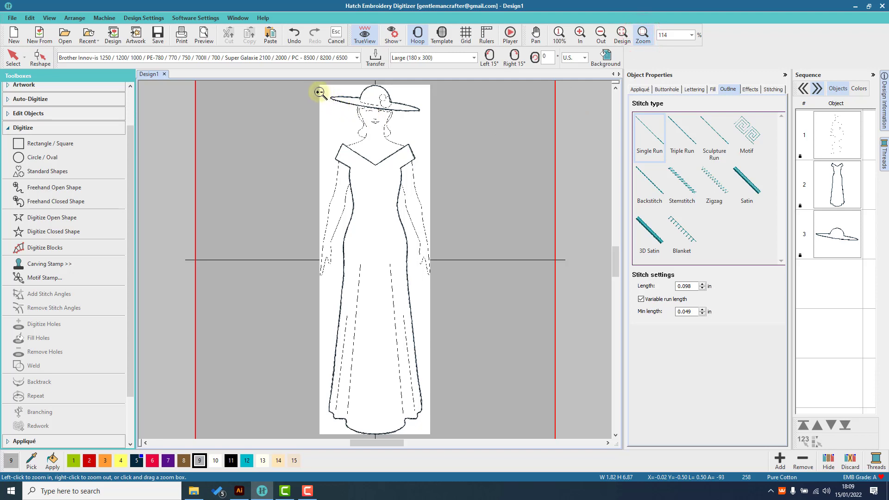
pyautogui.moveTo(316, 93); pyautogui.dragTo(436, 292)
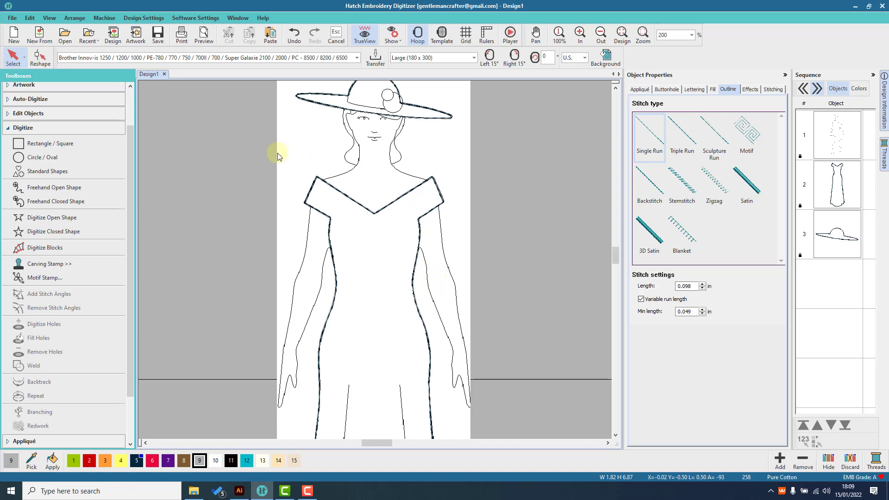
pyautogui.click(76, 186)
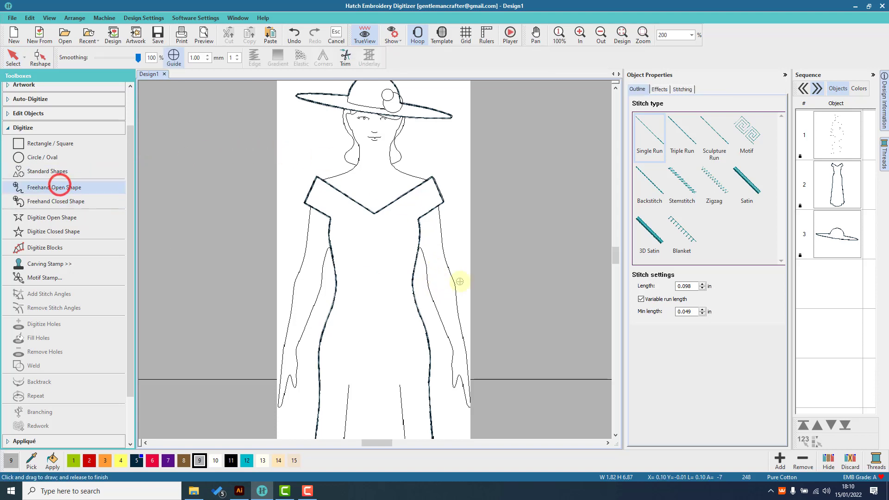
pyautogui.click(647, 183)
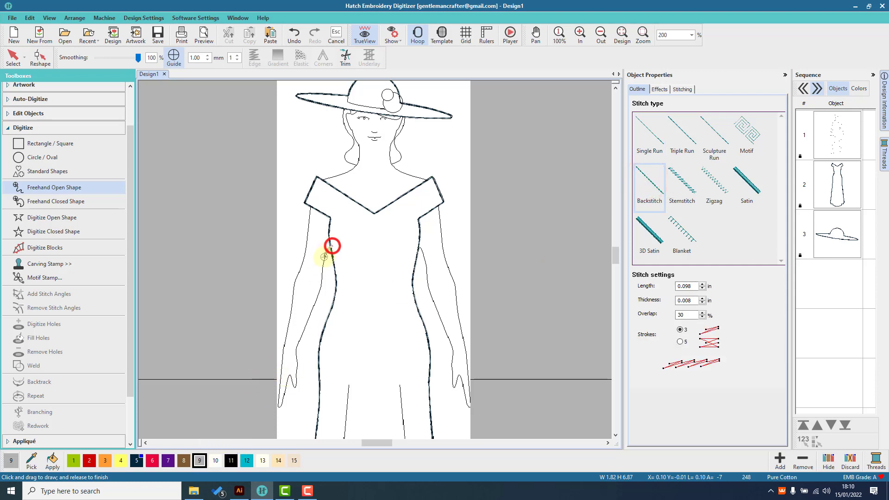
pyautogui.moveTo(331, 246); pyautogui.dragTo(315, 302)
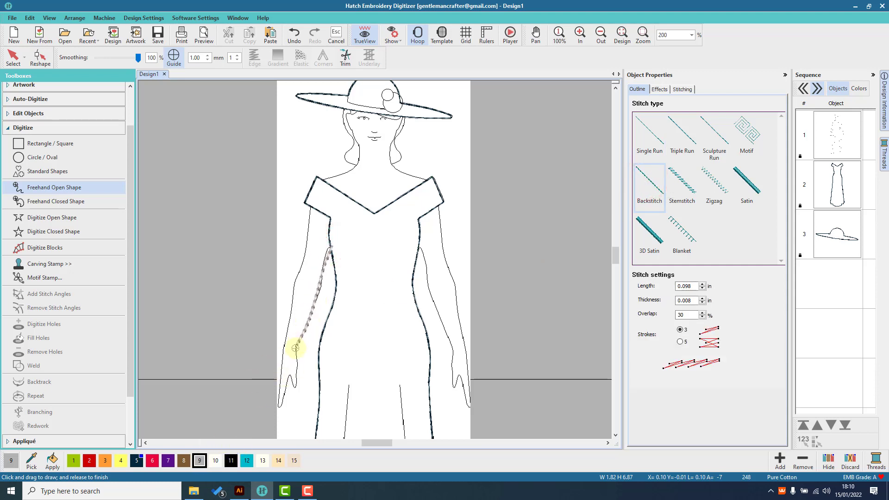
pyautogui.moveTo(295, 348); pyautogui.dragTo(292, 388)
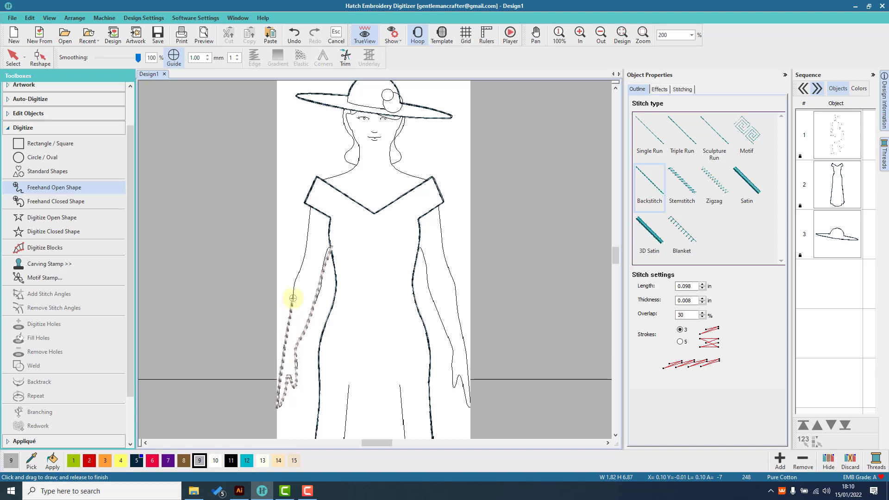
# - Continue the freehand outline up the left arm, over the shoulders and head, and around the right arm to its underarm
pyautogui.moveTo(293, 299)
pyautogui.mouseDown()
pyautogui.moveTo(318, 180)
pyautogui.moveTo(360, 159)
pyautogui.moveTo(352, 110)
pyautogui.mouseUp()
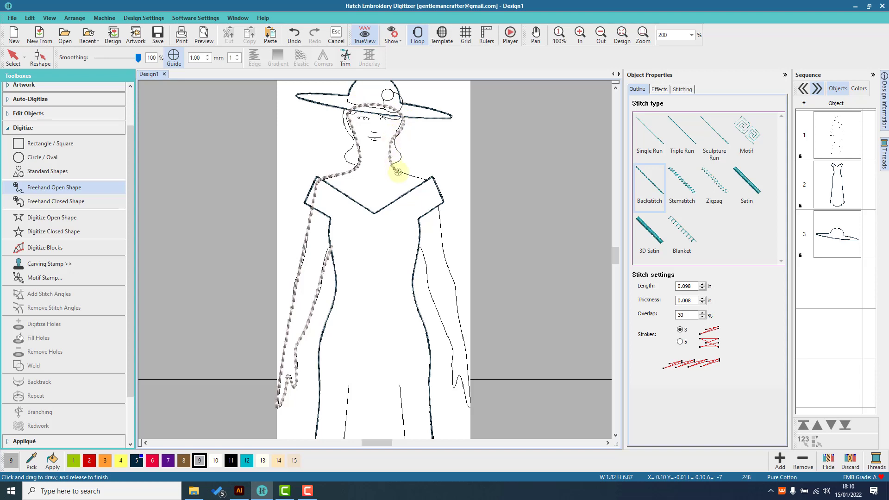
pyautogui.moveTo(426, 184); pyautogui.dragTo(436, 203)
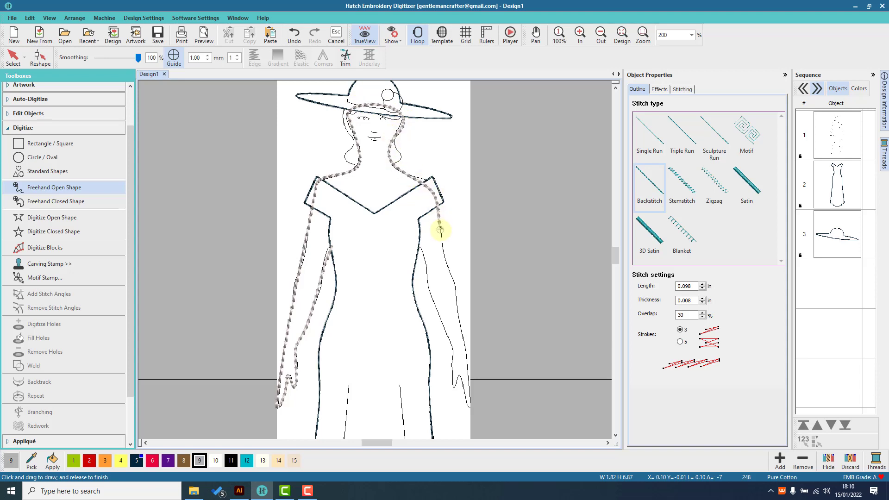
pyautogui.moveTo(450, 278); pyautogui.dragTo(456, 305)
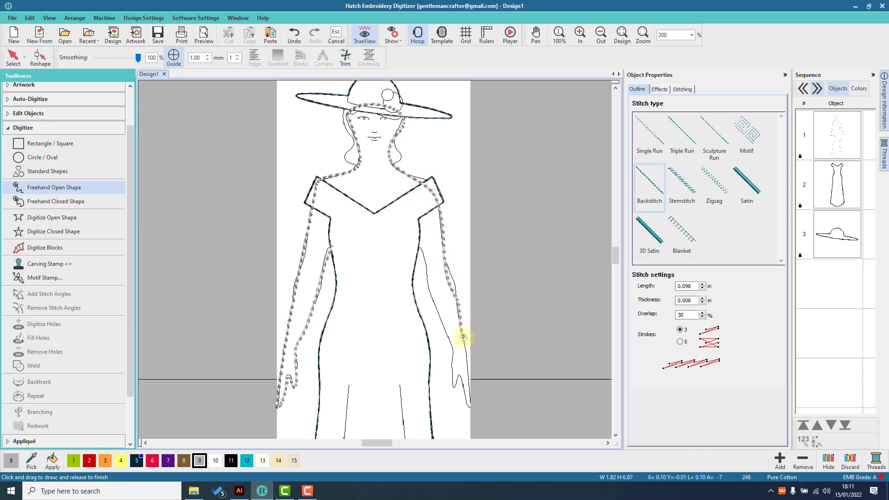
pyautogui.moveTo(463, 338); pyautogui.dragTo(474, 410)
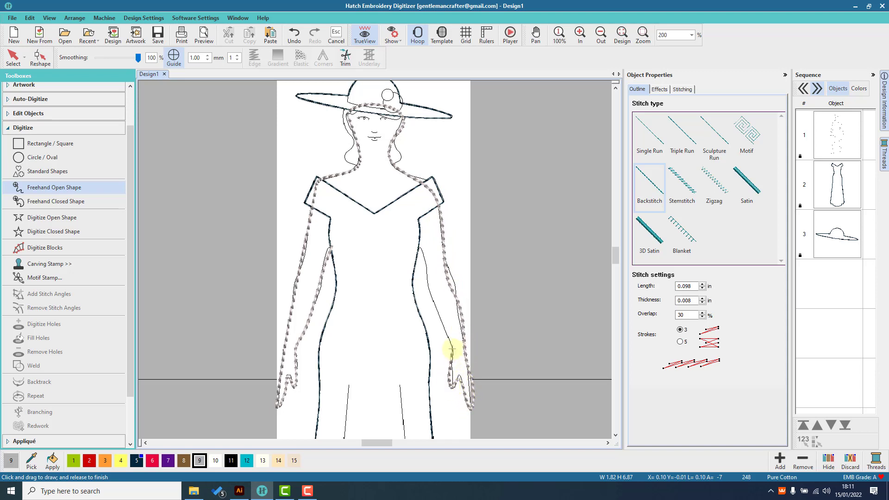
pyautogui.moveTo(441, 320); pyautogui.dragTo(417, 240)
# - Reshape the body outline beside the right cheek by moving two points inward onto the artwork's face line
pyautogui.press('h')
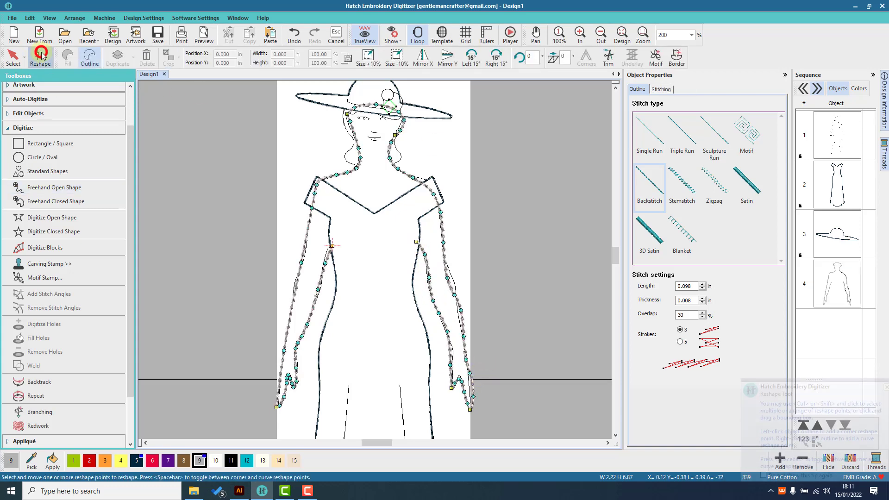
pyautogui.click(643, 35)
pyautogui.moveTo(384, 110); pyautogui.dragTo(416, 142)
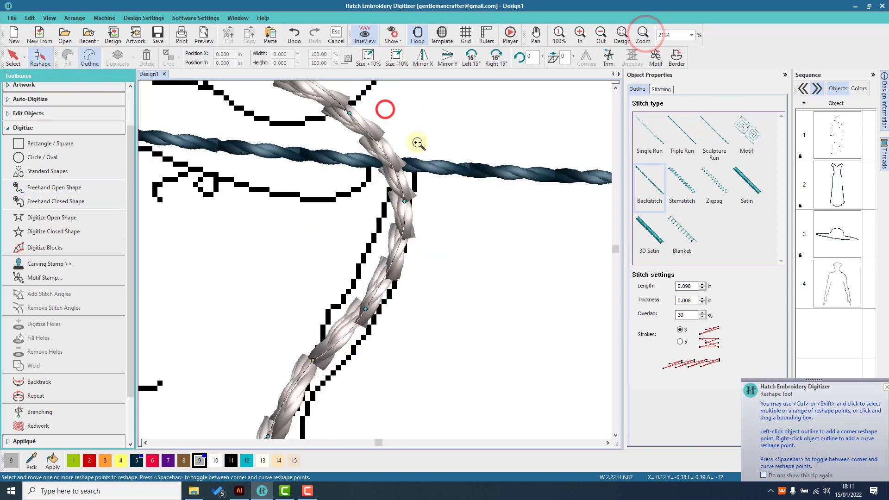
pyautogui.moveTo(404, 201); pyautogui.dragTo(387, 196)
pyautogui.moveTo(365, 309); pyautogui.dragTo(344, 301)
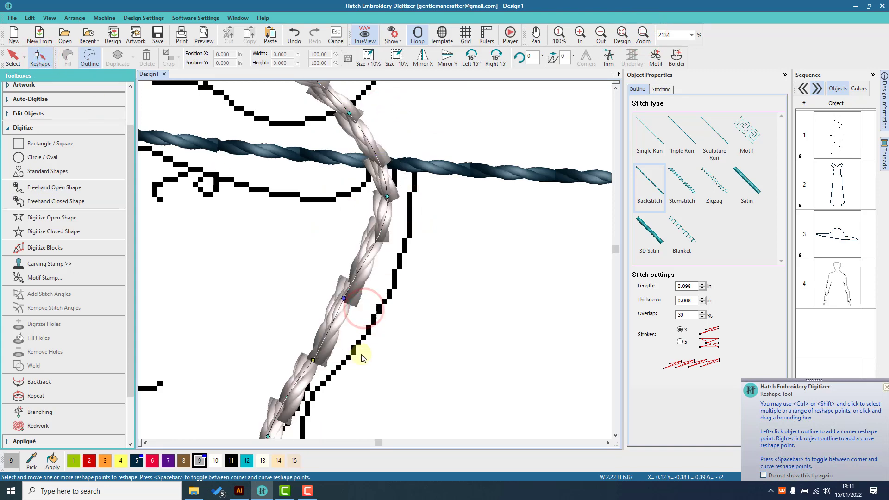
# - Move the outline point at the base of the right neck onto the artwork's neck curve
pyautogui.click(536, 35)
pyautogui.moveTo(399, 351); pyautogui.dragTo(429, 199)
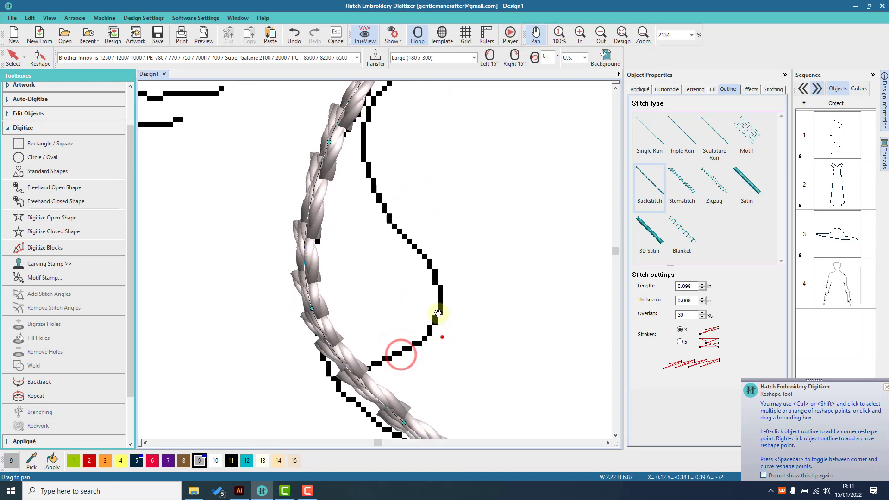
pyautogui.moveTo(440, 333); pyautogui.dragTo(422, 172)
pyautogui.click(41, 59)
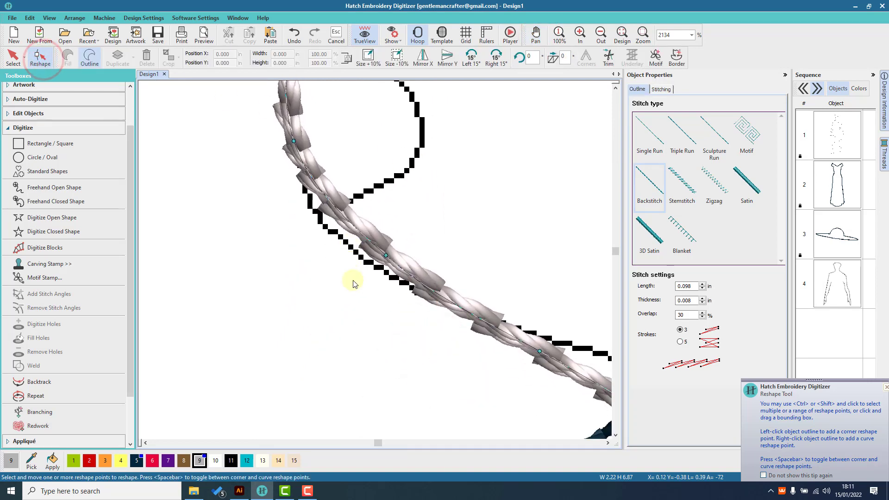
pyautogui.click(384, 254)
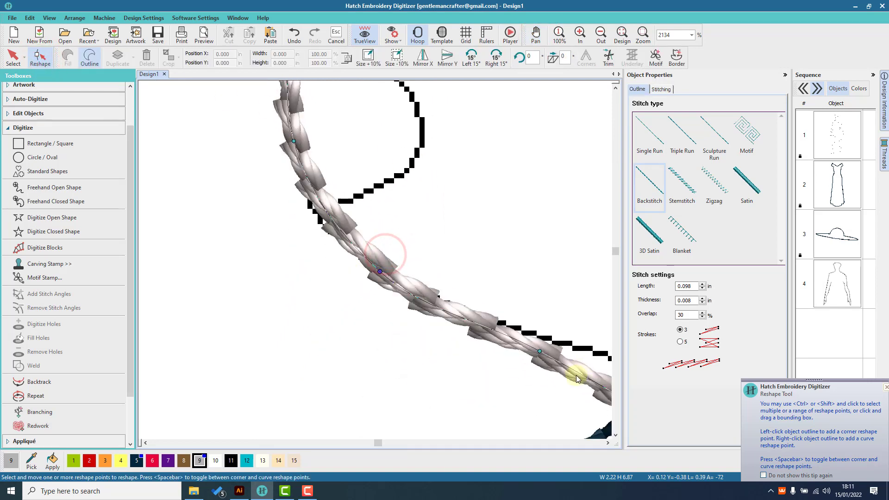
# - Reshape the right shoulder slope so the outline follows the artwork up to the dress neckline
pyautogui.click(535, 35)
pyautogui.moveTo(577, 352)
pyautogui.mouseDown()
pyautogui.moveTo(383, 182)
pyautogui.moveTo(360, 172)
pyautogui.mouseUp()
pyautogui.moveTo(520, 374); pyautogui.dragTo(498, 363)
pyautogui.click(39, 58)
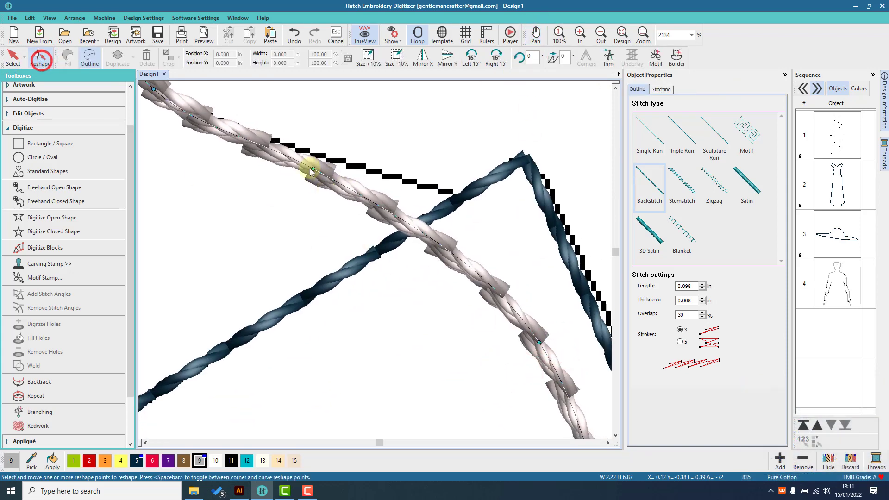
pyautogui.click(312, 168)
pyautogui.moveTo(382, 187); pyautogui.dragTo(454, 212)
# - Reshape the outer edge of the right arm around the elbow and forearm to match the artwork
pyautogui.click(531, 38)
pyautogui.moveTo(591, 374); pyautogui.dragTo(532, 123)
pyautogui.click(600, 35)
pyautogui.click(601, 34)
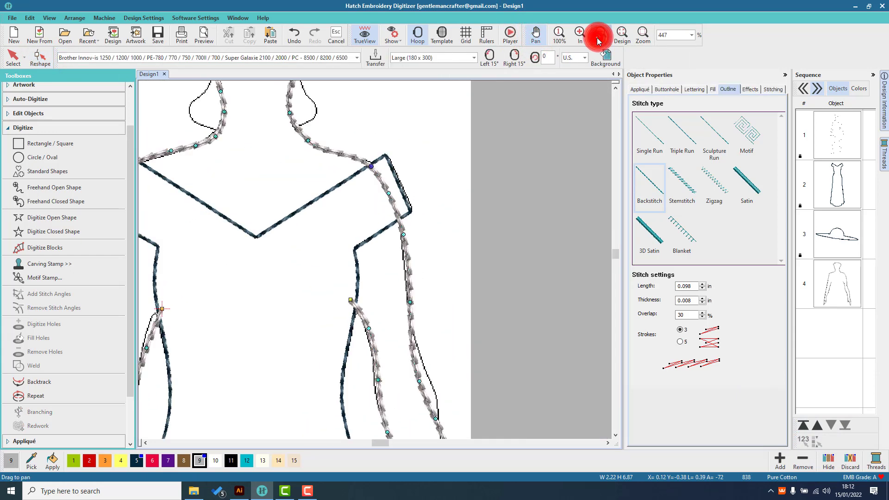
pyautogui.click(601, 35)
pyautogui.click(642, 35)
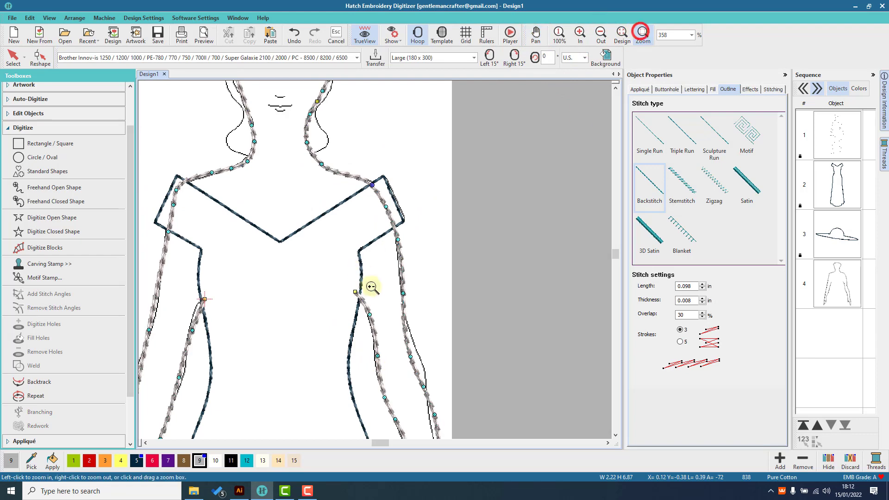
pyautogui.moveTo(373, 291); pyautogui.dragTo(405, 336)
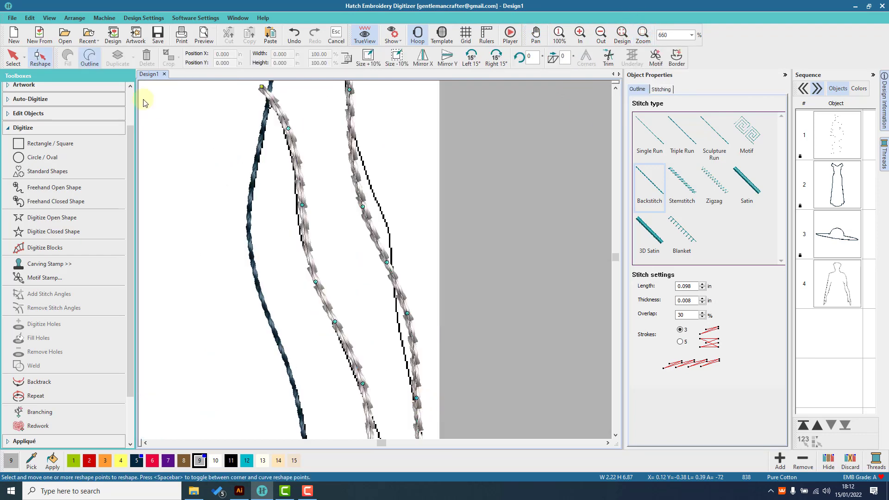
pyautogui.click(41, 58)
pyautogui.moveTo(363, 209); pyautogui.dragTo(372, 204)
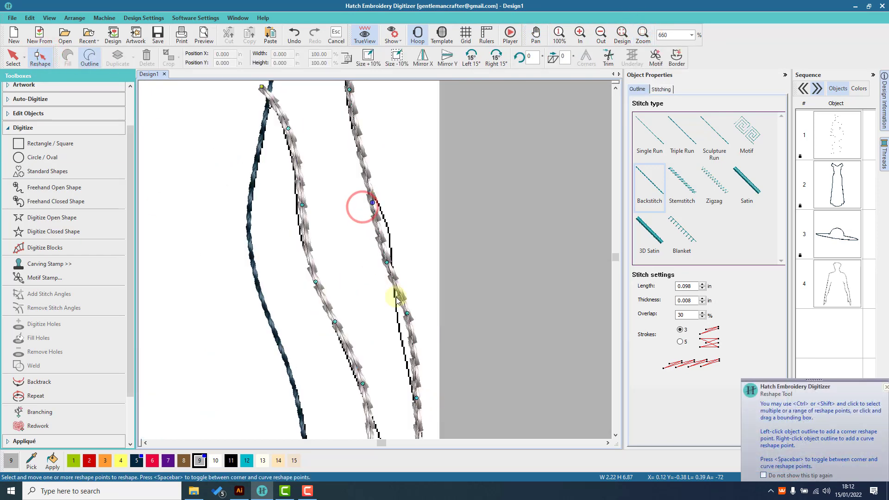
pyautogui.click(387, 263)
pyautogui.moveTo(389, 267); pyautogui.dragTo(387, 232)
pyautogui.moveTo(405, 313); pyautogui.dragTo(401, 341)
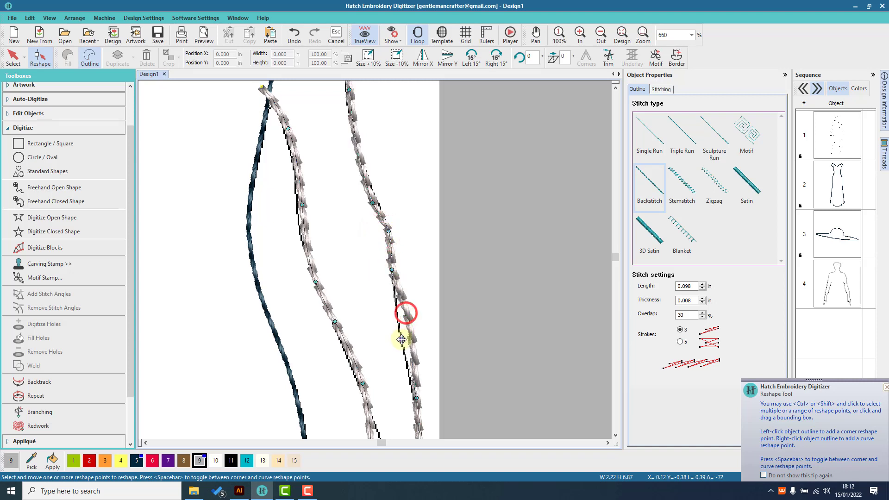
# - Move the points along the outer edge of the right hand inward onto the artwork line
pyautogui.click(536, 37)
pyautogui.moveTo(464, 377); pyautogui.dragTo(481, 347)
pyautogui.click(39, 55)
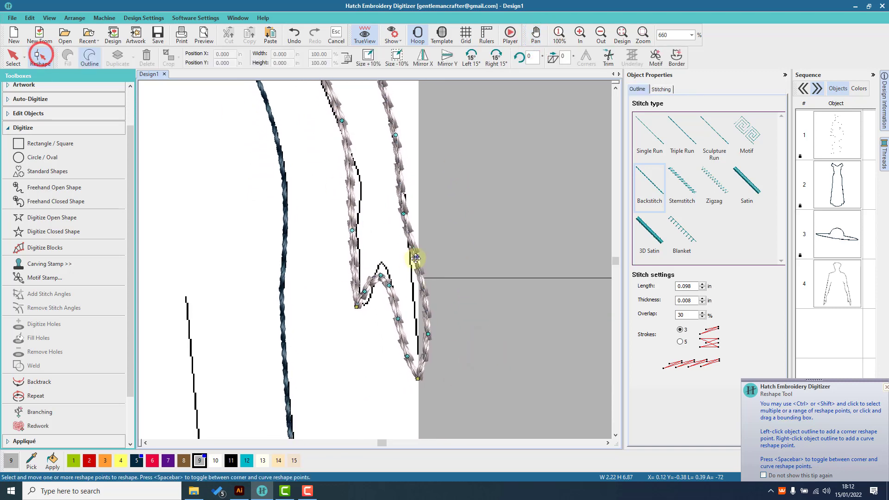
pyautogui.moveTo(415, 259); pyautogui.dragTo(410, 266)
pyautogui.moveTo(428, 336); pyautogui.dragTo(417, 334)
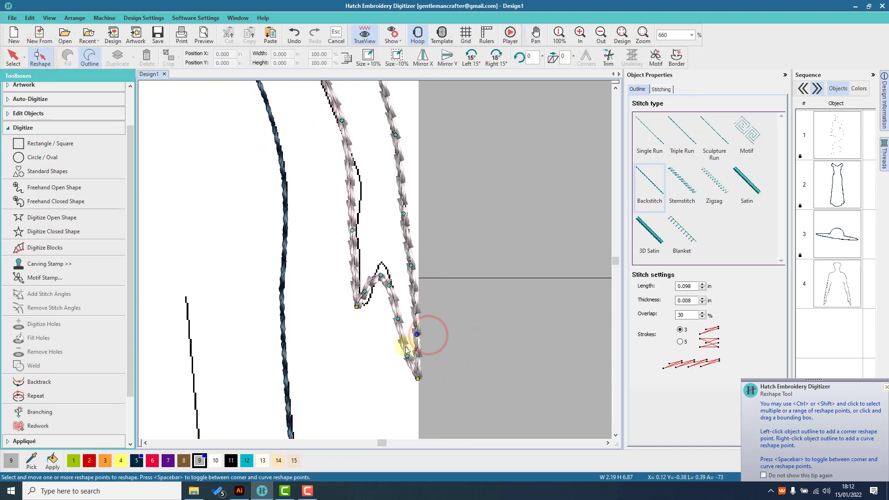
# - Reshape the thumb gap and inner wrist of the right hand to follow the artwork
pyautogui.moveTo(382, 275); pyautogui.dragTo(365, 300)
pyautogui.click(352, 230)
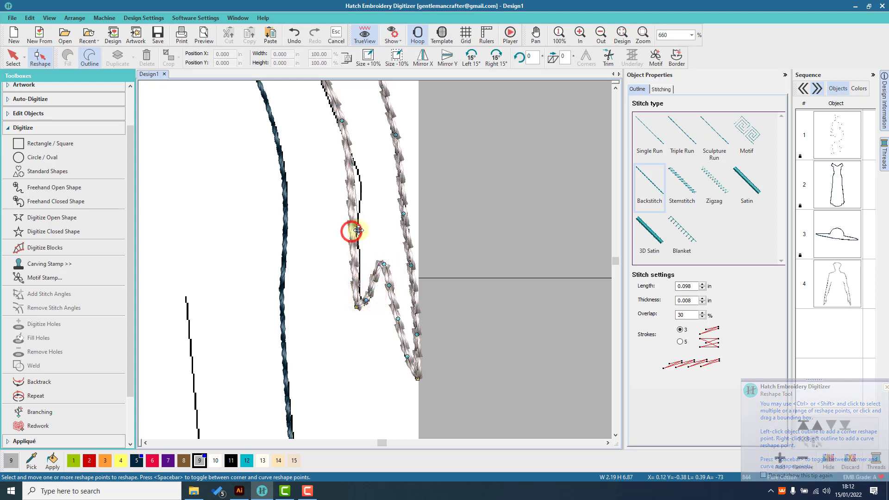
pyautogui.click(354, 185)
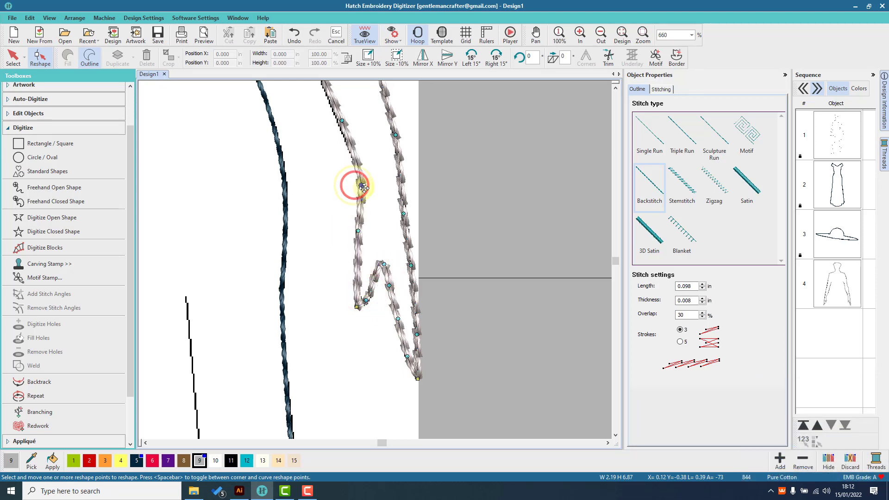
pyautogui.click(600, 35)
pyautogui.click(622, 34)
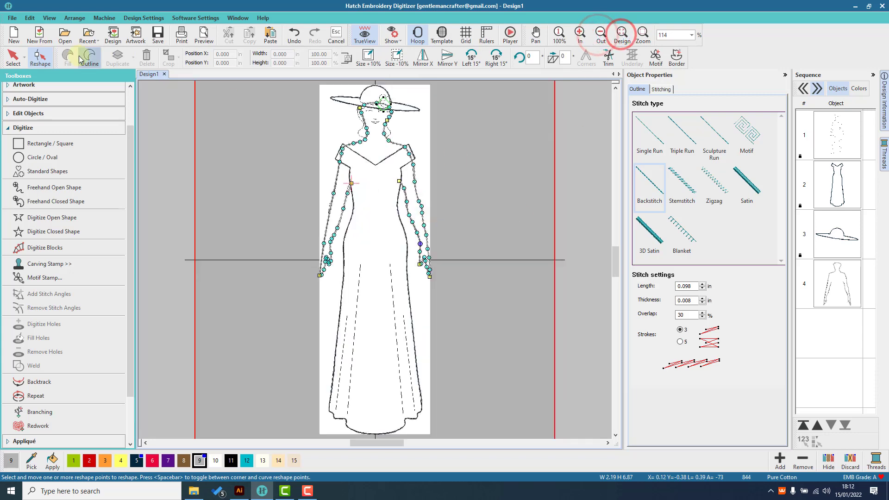
# - Finish reshaping and lock the body outline object
pyautogui.click(464, 180)
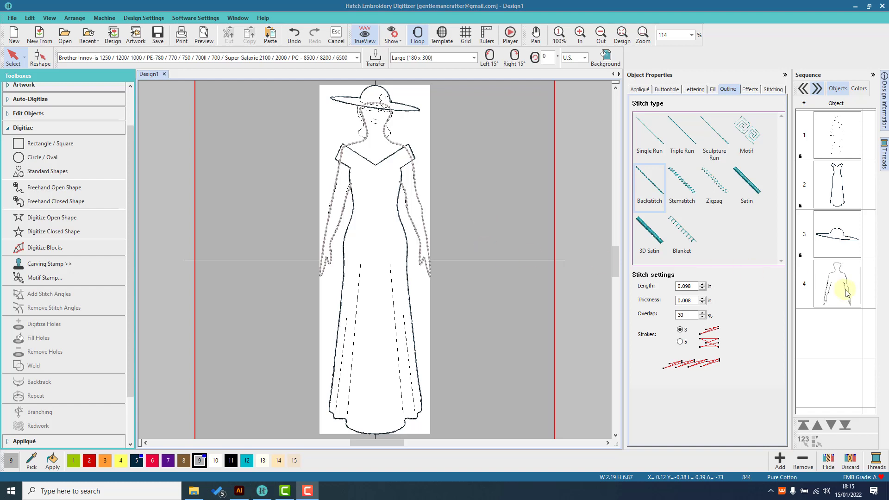
pyautogui.rightClick(845, 293)
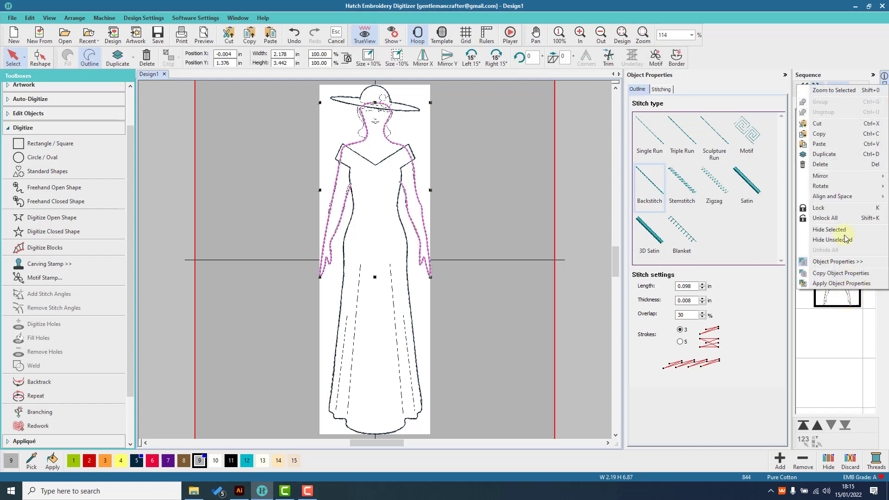
pyautogui.click(841, 209)
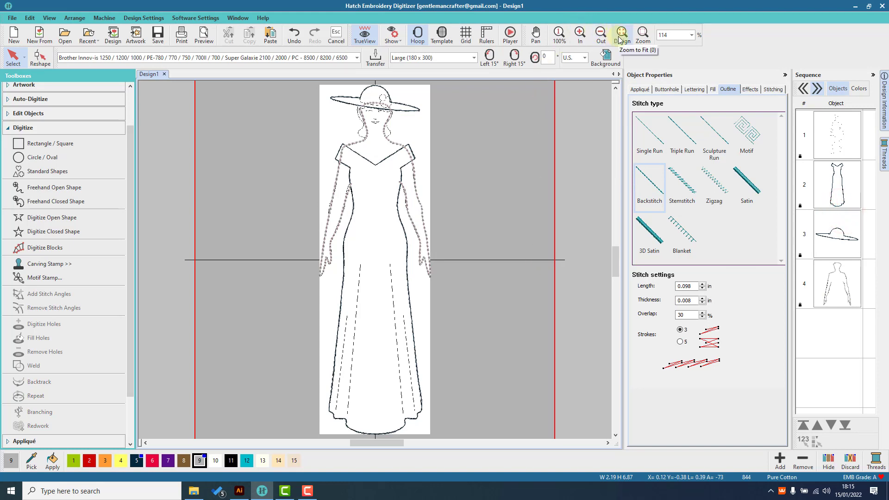
# - Set the current thread color to black, color 11, for digitizing around the head
pyautogui.click(642, 34)
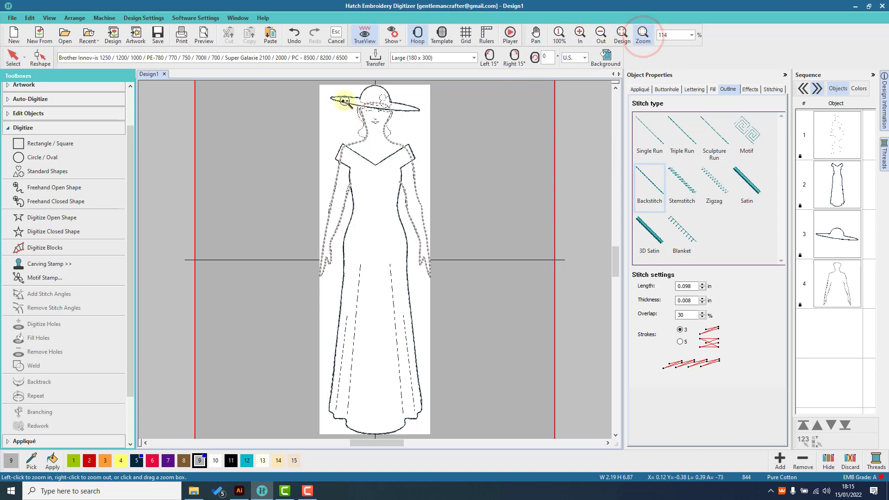
pyautogui.moveTo(343, 98); pyautogui.dragTo(486, 213)
pyautogui.click(536, 34)
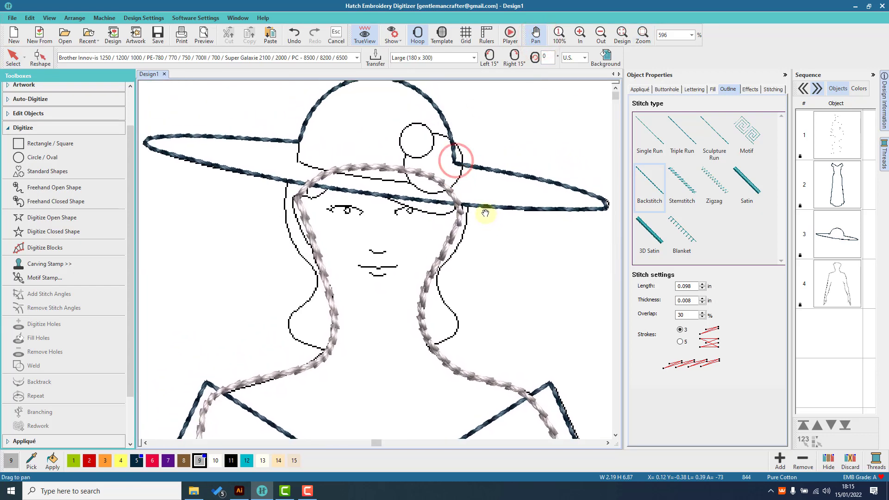
pyautogui.click(602, 36)
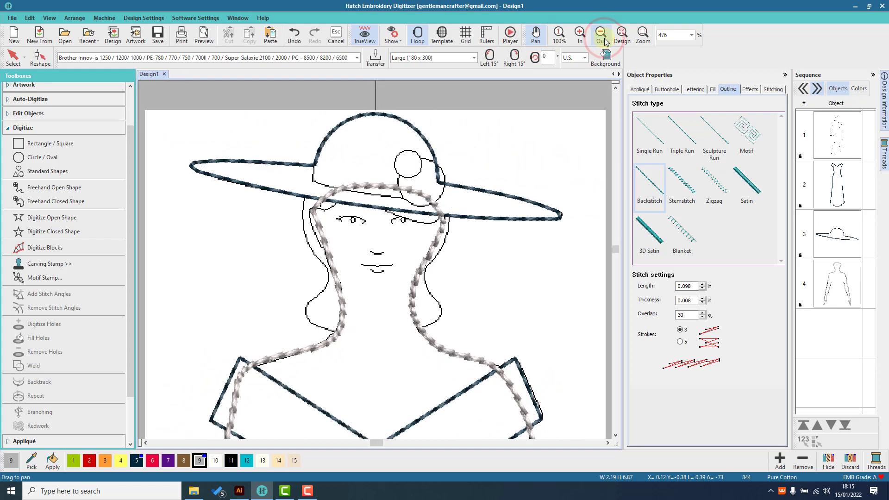
pyautogui.click(602, 36)
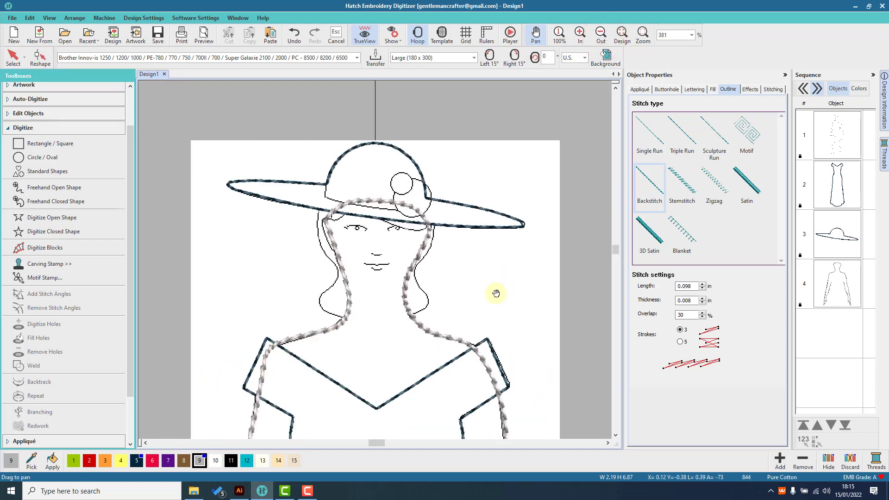
pyautogui.click(231, 460)
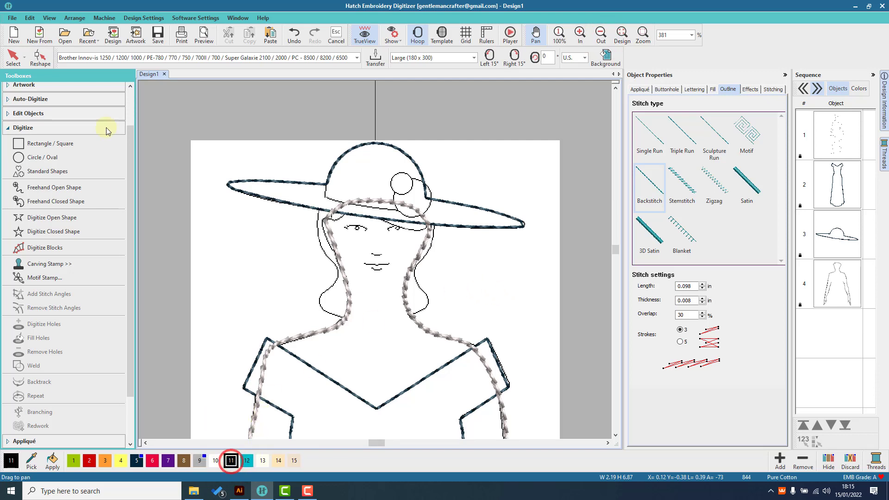
# - Start a freehand open shape and set its outline stitch type to Sculpture Run
pyautogui.click(9, 60)
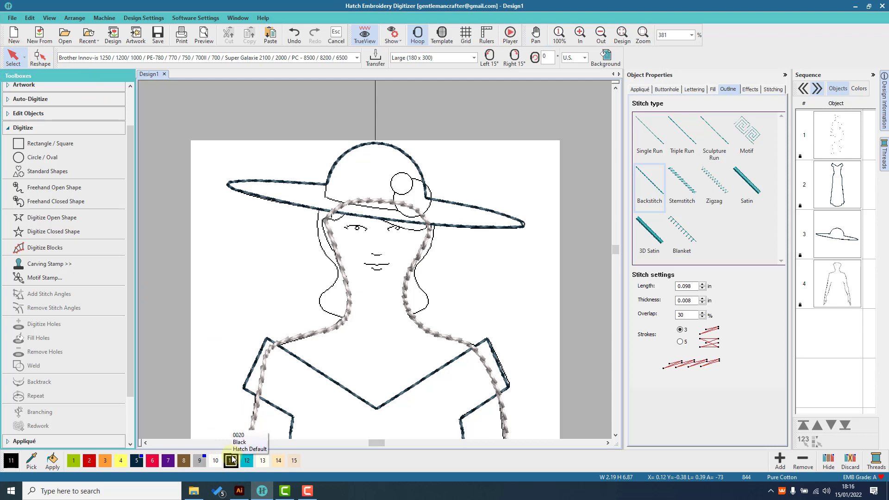
pyautogui.click(72, 190)
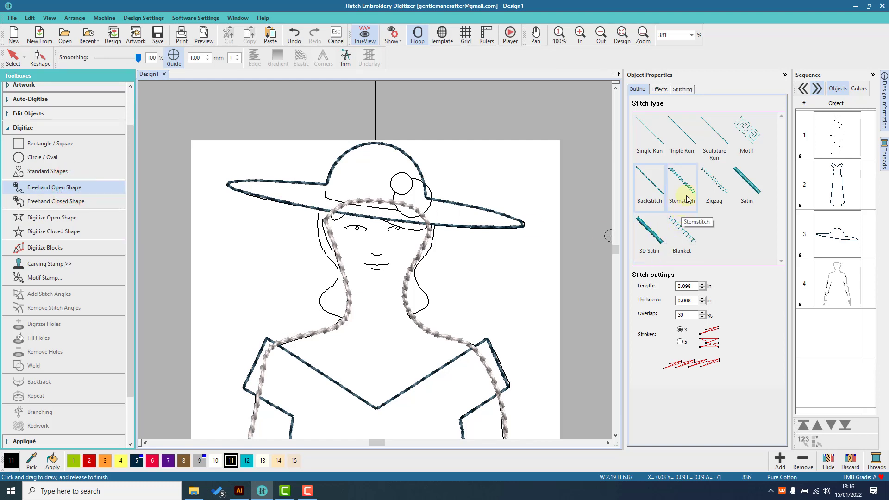
pyautogui.click(715, 154)
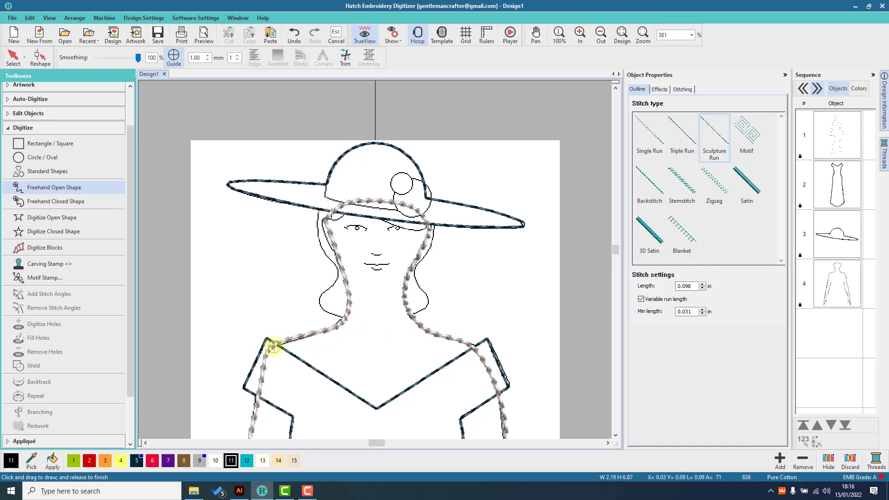
pyautogui.moveTo(274, 347); pyautogui.dragTo(306, 339)
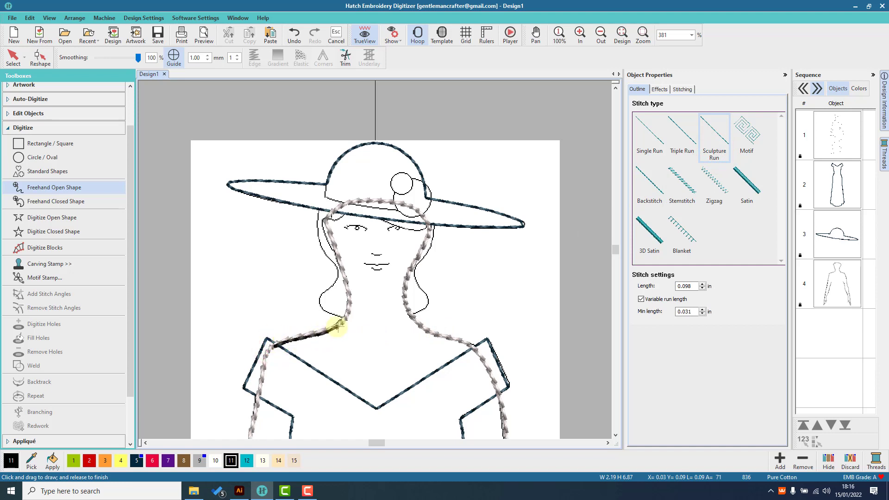
pyautogui.moveTo(349, 308)
pyautogui.mouseDown()
pyautogui.moveTo(326, 223)
pyautogui.moveTo(336, 207)
pyautogui.moveTo(319, 204)
pyautogui.moveTo(317, 239)
pyautogui.moveTo(338, 277)
pyautogui.moveTo(329, 293)
pyautogui.moveTo(311, 298)
pyautogui.moveTo(334, 301)
pyautogui.moveTo(314, 311)
pyautogui.mouseUp()
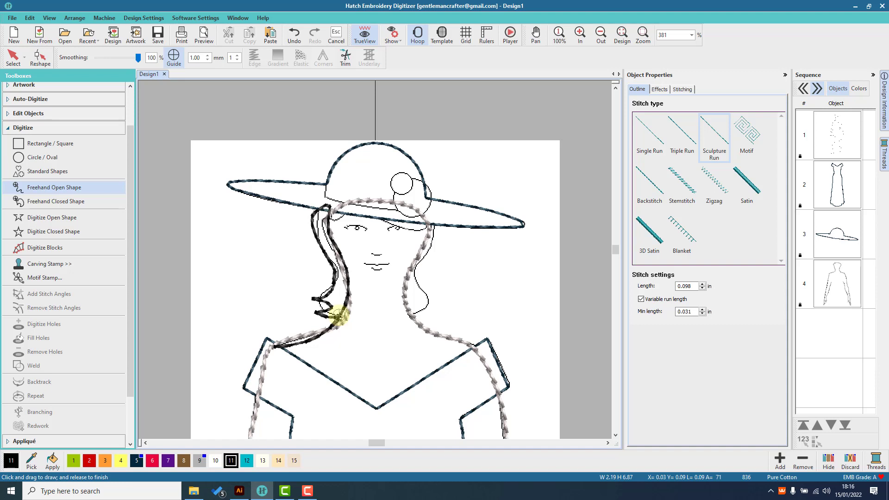
pyautogui.moveTo(347, 281)
pyautogui.mouseDown()
pyautogui.moveTo(330, 236)
pyautogui.moveTo(351, 210)
pyautogui.moveTo(357, 204)
pyautogui.moveTo(396, 227)
pyautogui.mouseUp()
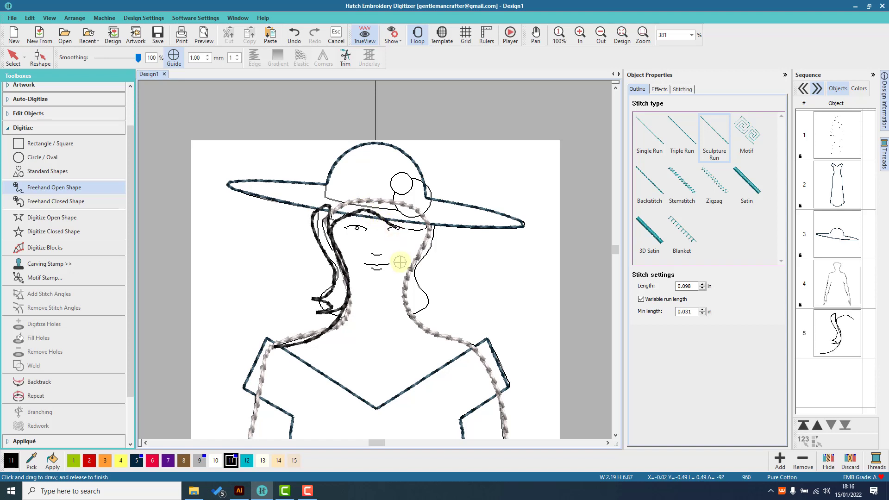
pyautogui.hotkey('ctrl', 'z')
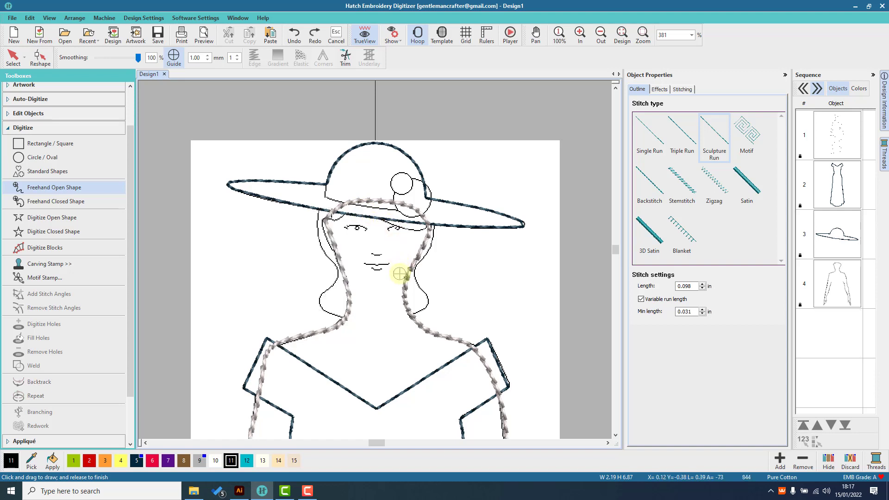
pyautogui.moveTo(268, 351); pyautogui.dragTo(340, 321)
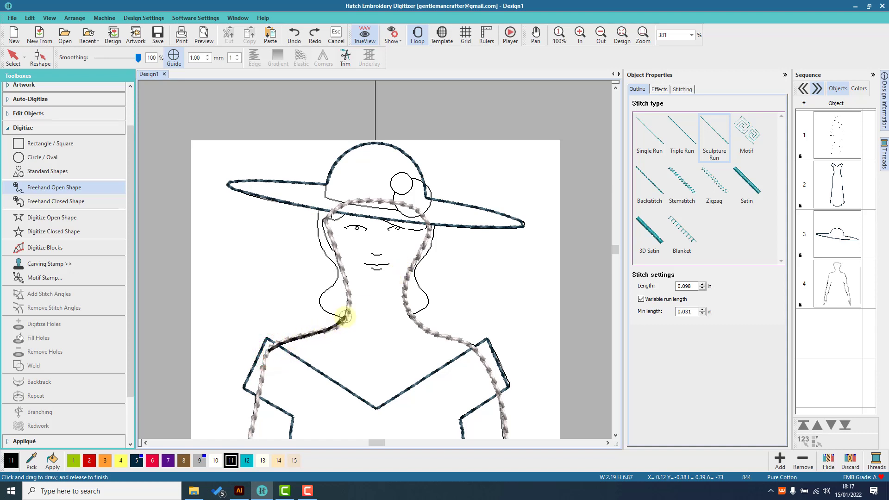
pyautogui.moveTo(350, 287)
pyautogui.mouseDown()
pyautogui.moveTo(326, 203)
pyautogui.moveTo(324, 246)
pyautogui.moveTo(336, 263)
pyautogui.moveTo(329, 291)
pyautogui.moveTo(307, 303)
pyautogui.moveTo(326, 314)
pyautogui.mouseUp()
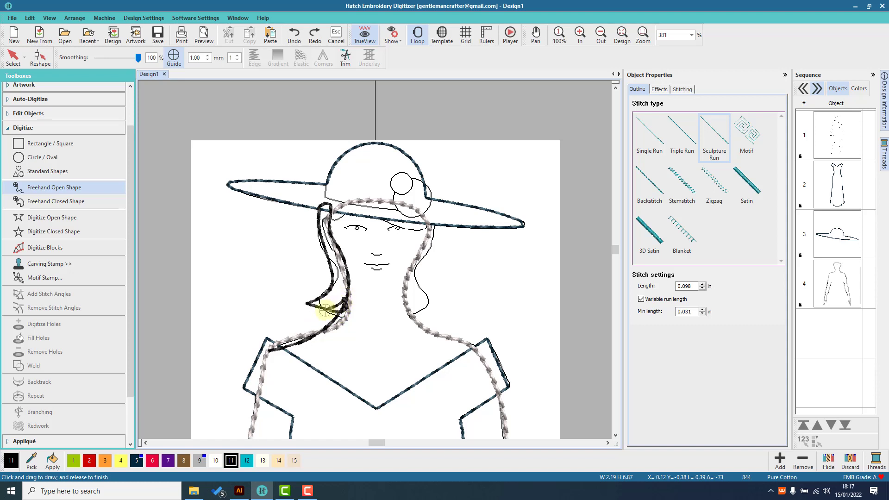
pyautogui.moveTo(313, 304)
pyautogui.mouseDown()
pyautogui.moveTo(337, 292)
pyautogui.moveTo(340, 277)
pyautogui.moveTo(328, 221)
pyautogui.mouseUp()
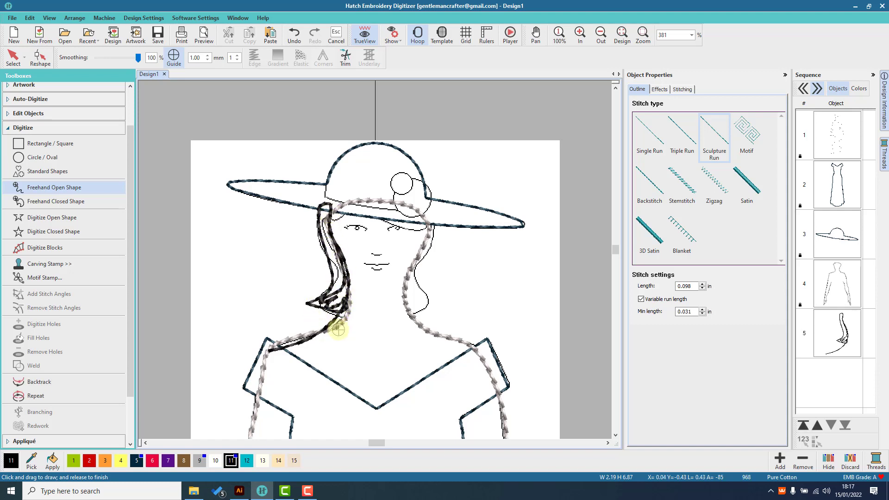
pyautogui.hotkey('ctrl', 'z')
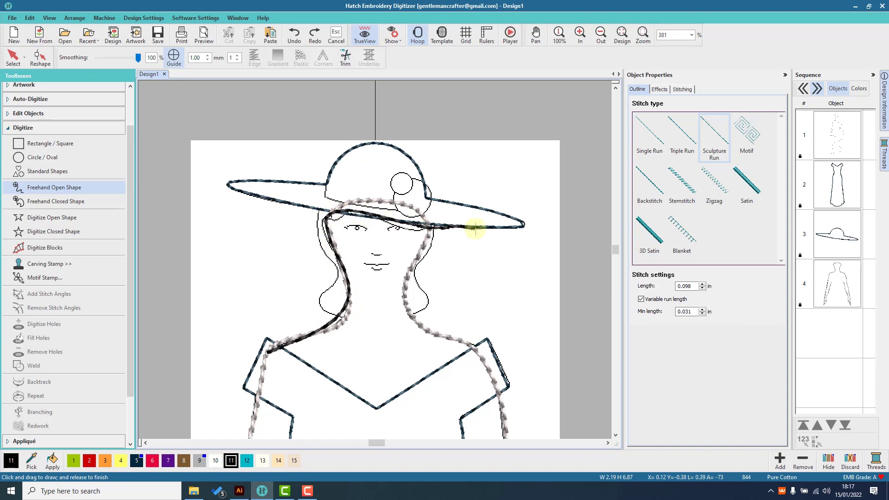
# - Sketch one continuous freehand line from the left shoulder around the face, hat and both sides of the hair to the right shoulder
pyautogui.moveTo(475, 228)
pyautogui.mouseDown()
pyautogui.moveTo(520, 230)
pyautogui.moveTo(486, 204)
pyautogui.moveTo(423, 192)
pyautogui.moveTo(407, 159)
pyautogui.moveTo(377, 143)
pyautogui.moveTo(347, 148)
pyautogui.moveTo(324, 190)
pyautogui.moveTo(422, 214)
pyautogui.moveTo(425, 197)
pyautogui.mouseUp()
pyautogui.moveTo(416, 166)
pyautogui.mouseDown()
pyautogui.moveTo(372, 144)
pyautogui.moveTo(354, 148)
pyautogui.moveTo(319, 184)
pyautogui.mouseUp()
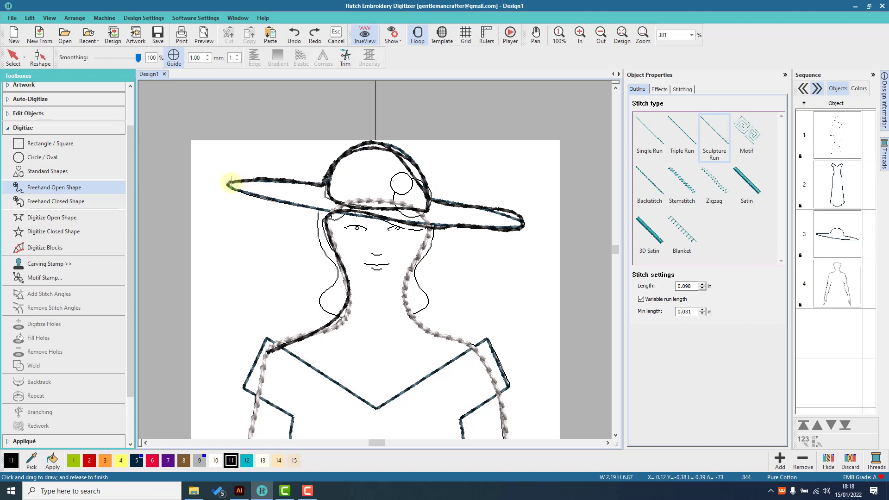
pyautogui.moveTo(238, 192); pyautogui.dragTo(278, 199)
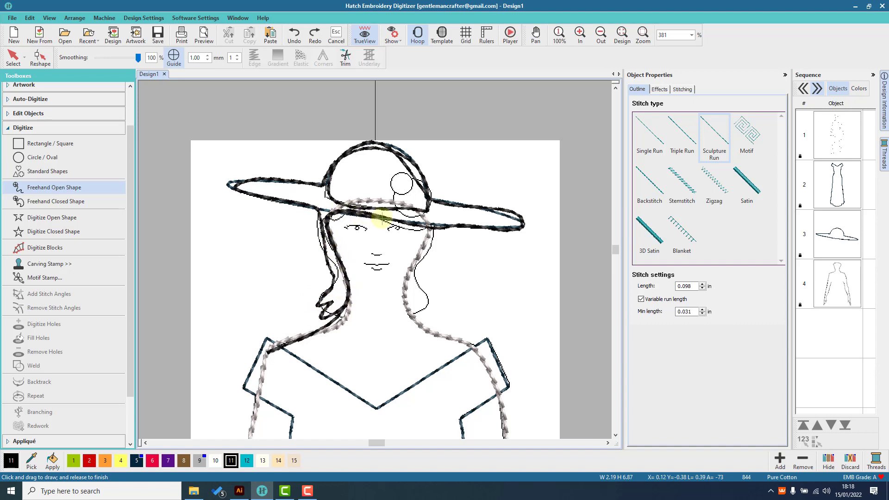
pyautogui.moveTo(380, 217)
pyautogui.mouseDown()
pyautogui.moveTo(428, 236)
pyautogui.moveTo(405, 291)
pyautogui.moveTo(408, 312)
pyautogui.moveTo(427, 301)
pyautogui.moveTo(413, 303)
pyautogui.moveTo(422, 298)
pyautogui.moveTo(414, 272)
pyautogui.moveTo(431, 227)
pyautogui.moveTo(406, 308)
pyautogui.moveTo(482, 360)
pyautogui.mouseUp()
# - Reshape the black freehand outline along the hat's crown and brim, including the right brim tip, to smooth its curve
pyautogui.click(40, 57)
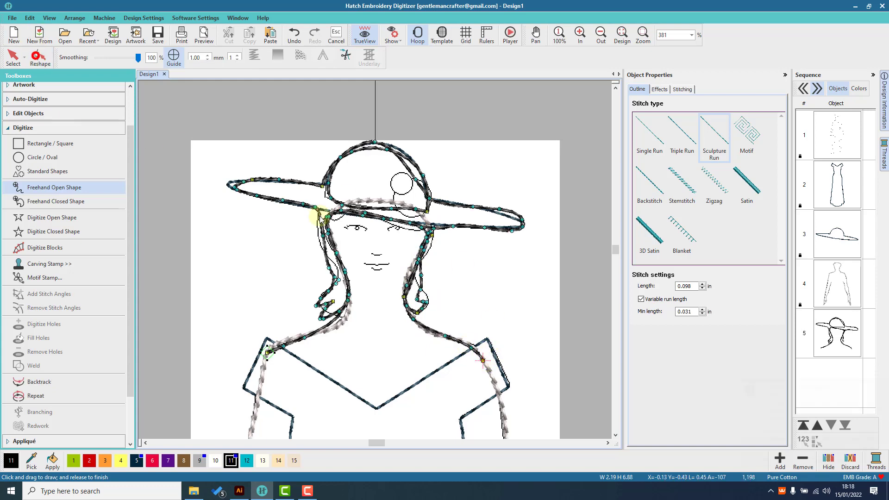
pyautogui.click(415, 171)
pyautogui.click(372, 143)
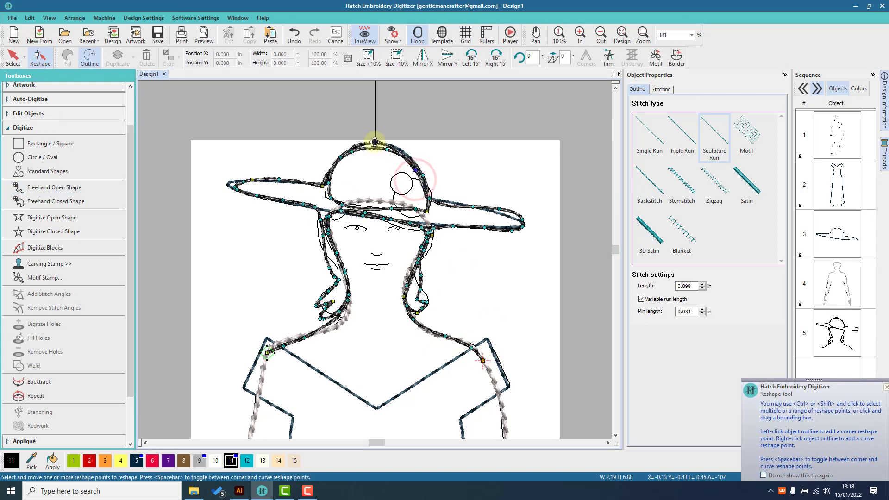
pyautogui.click(352, 152)
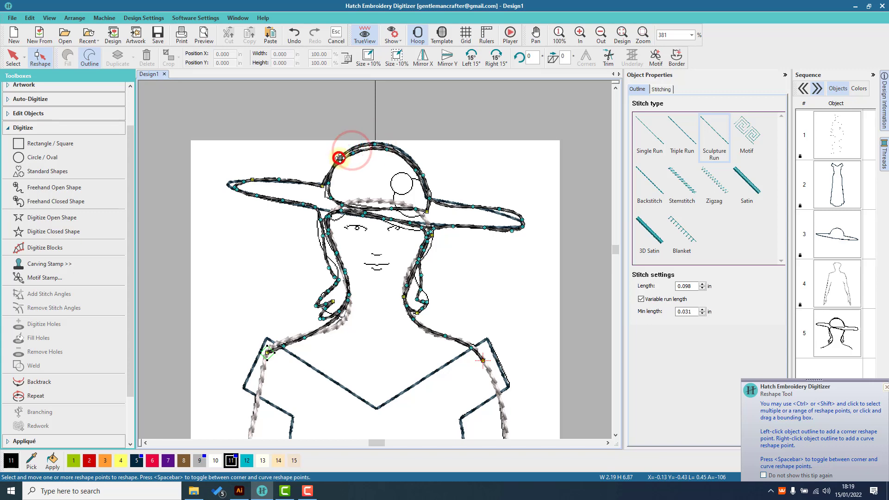
pyautogui.click(233, 185)
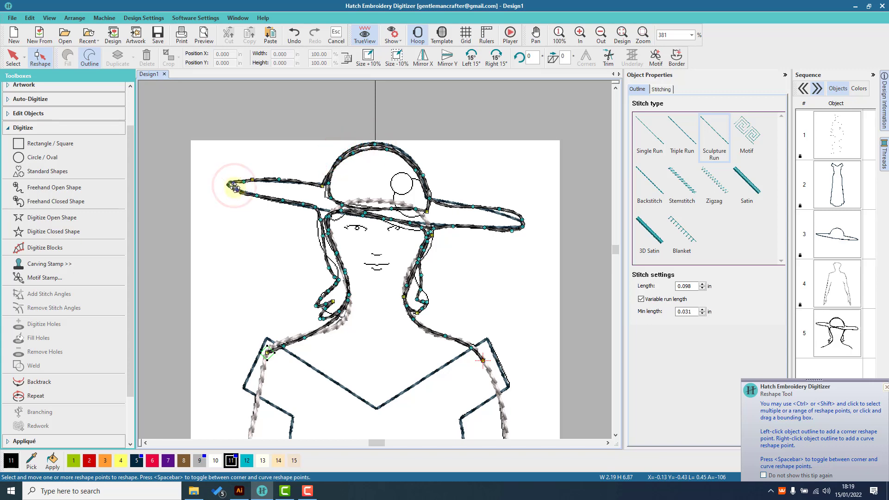
pyautogui.click(500, 207)
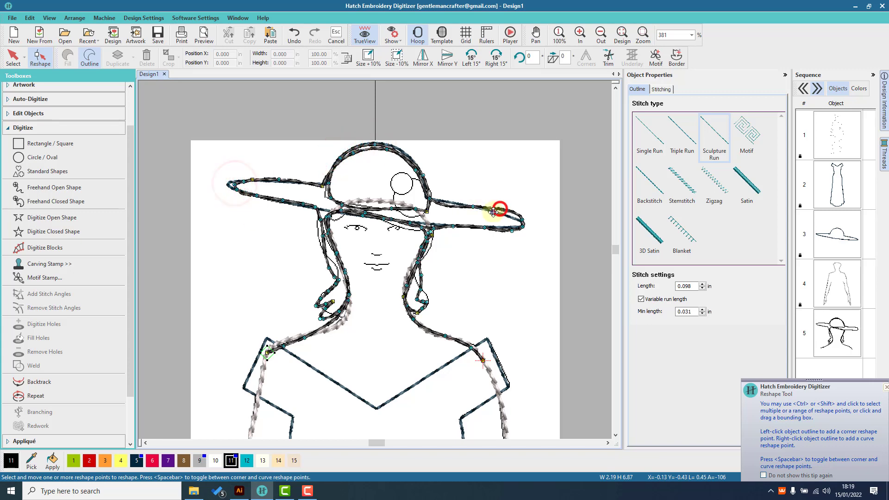
pyautogui.click(469, 205)
pyautogui.click(520, 219)
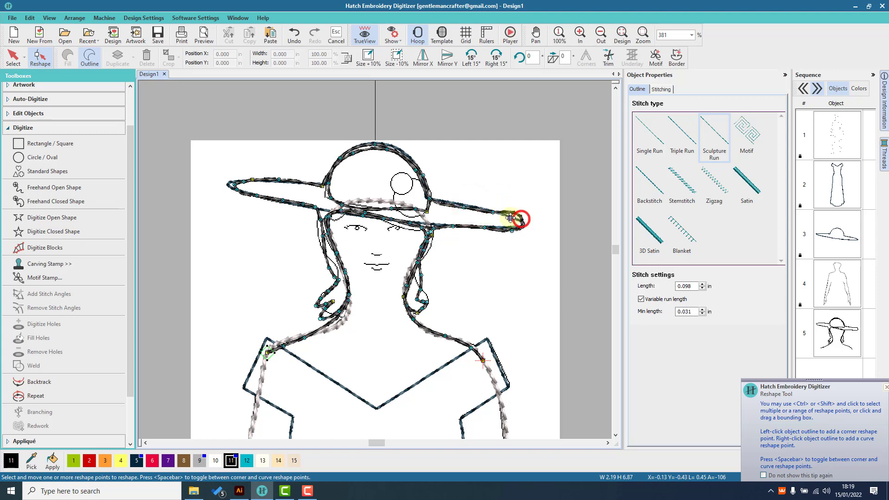
pyautogui.click(520, 225)
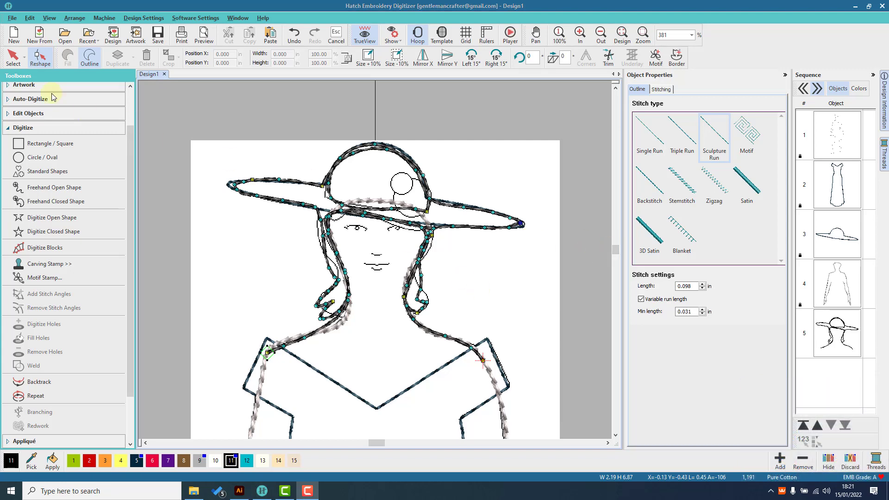
pyautogui.click(13, 57)
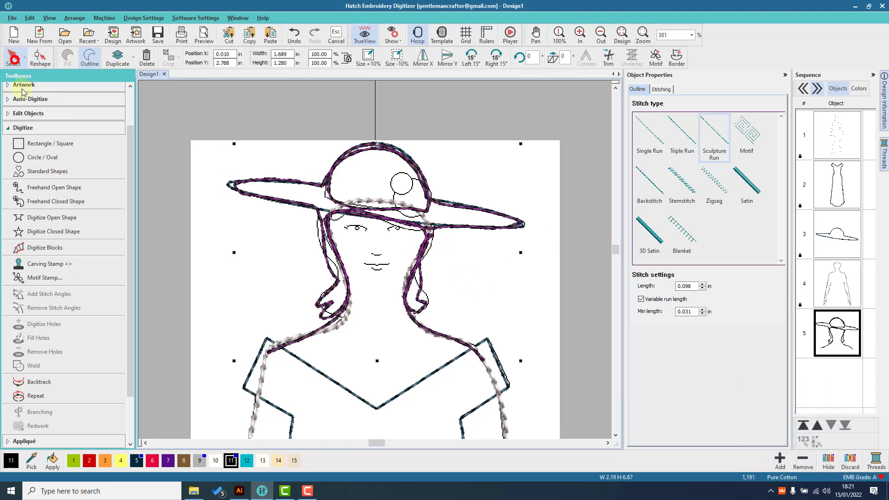
# - Trace the outer edge of the right arm from the shoulder to the fingertips as a freehand line and backtrack it
pyautogui.moveTo(616, 250); pyautogui.dragTo(616, 253)
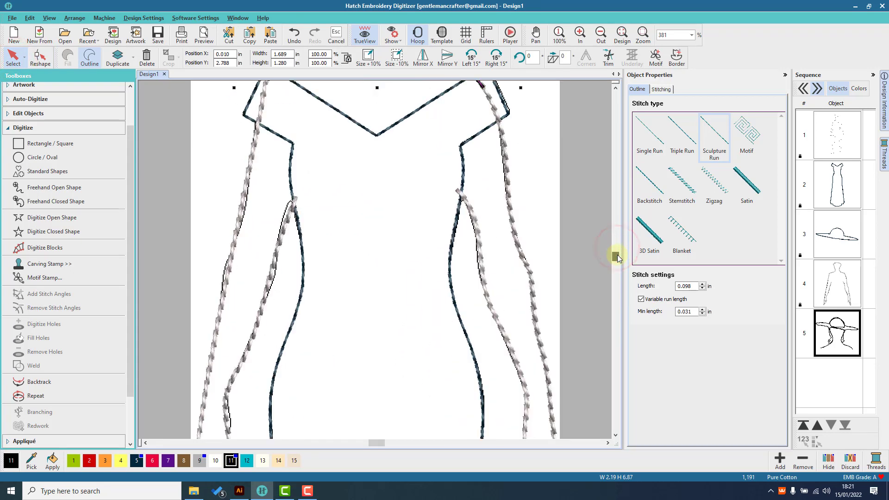
pyautogui.click(601, 34)
pyautogui.moveTo(616, 192); pyautogui.dragTo(616, 256)
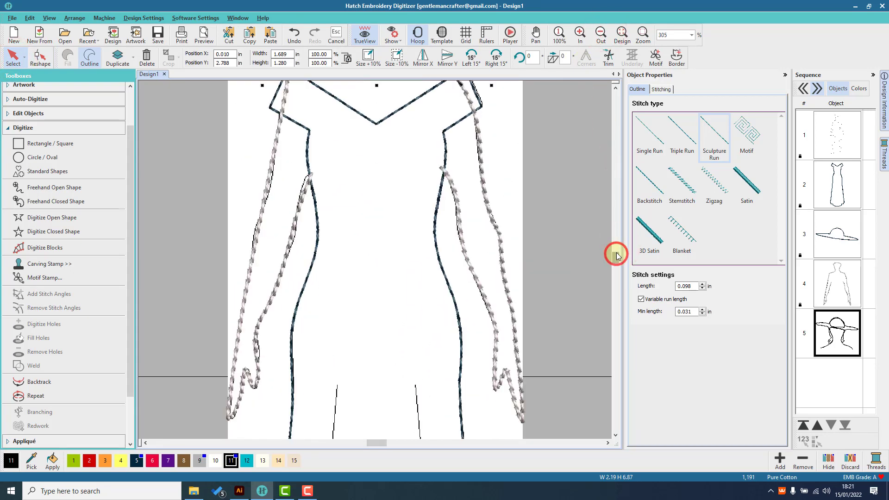
pyautogui.click(65, 188)
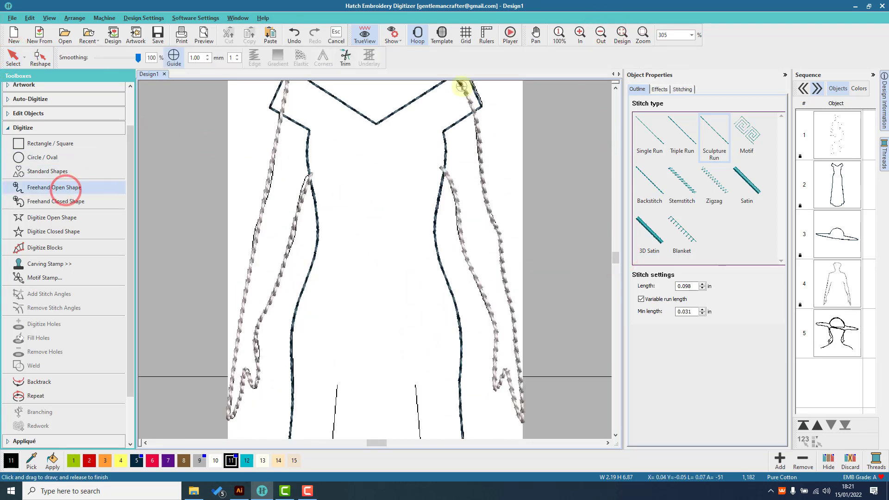
pyautogui.moveTo(468, 97)
pyautogui.mouseDown()
pyautogui.moveTo(521, 401)
pyautogui.moveTo(444, 338)
pyautogui.mouseUp()
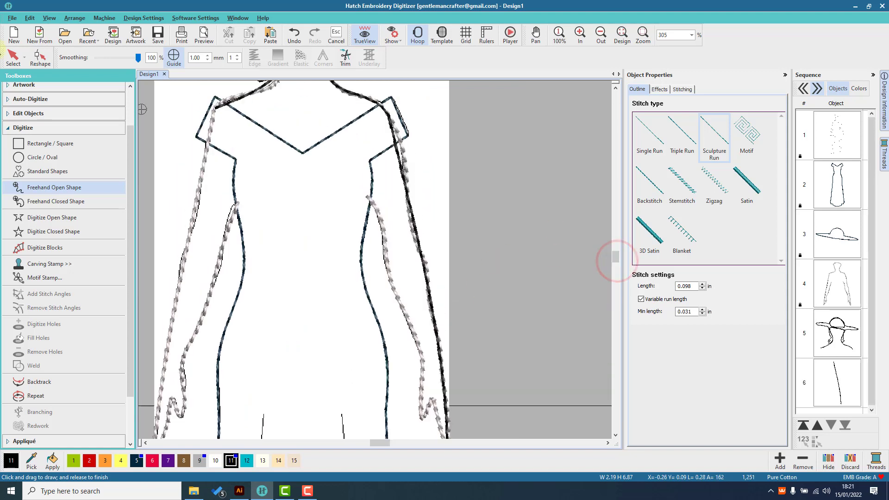
pyautogui.press('Escape')
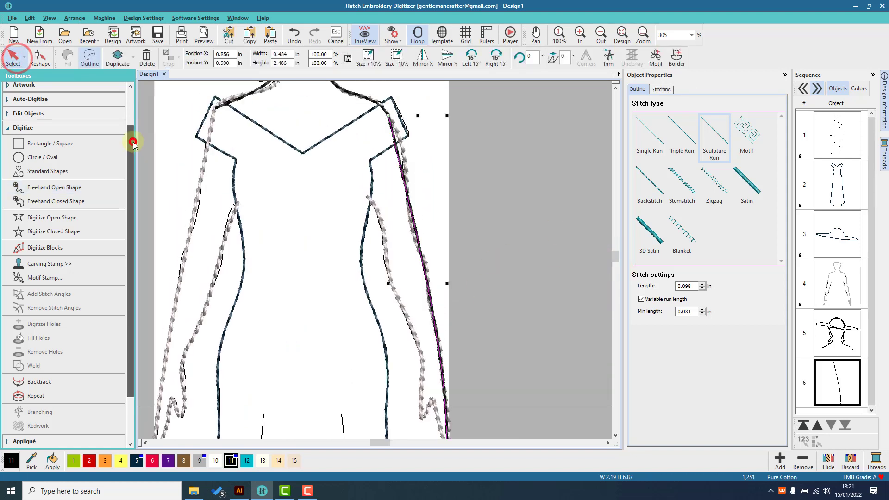
pyautogui.click(40, 385)
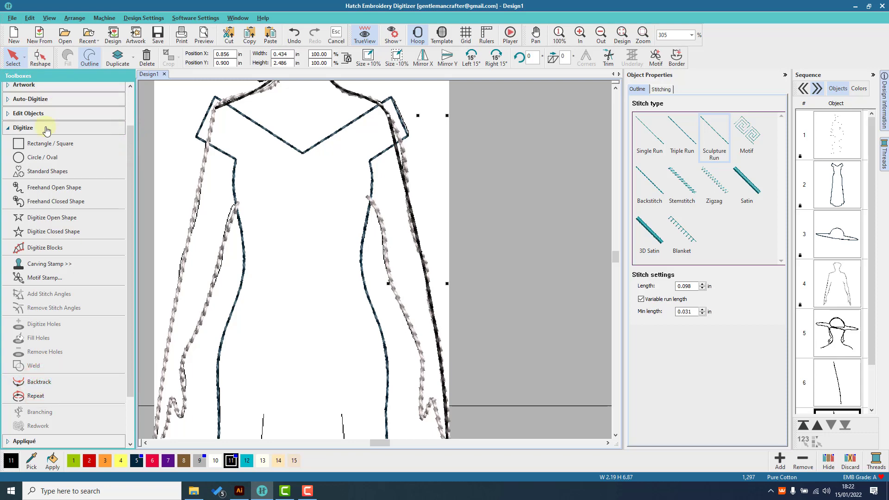
# - Trace the inner edge of the right arm from the waist around the thumb to the fingertips freehand and backtrack it
pyautogui.click(43, 187)
pyautogui.hscroll(2, 430, 251)
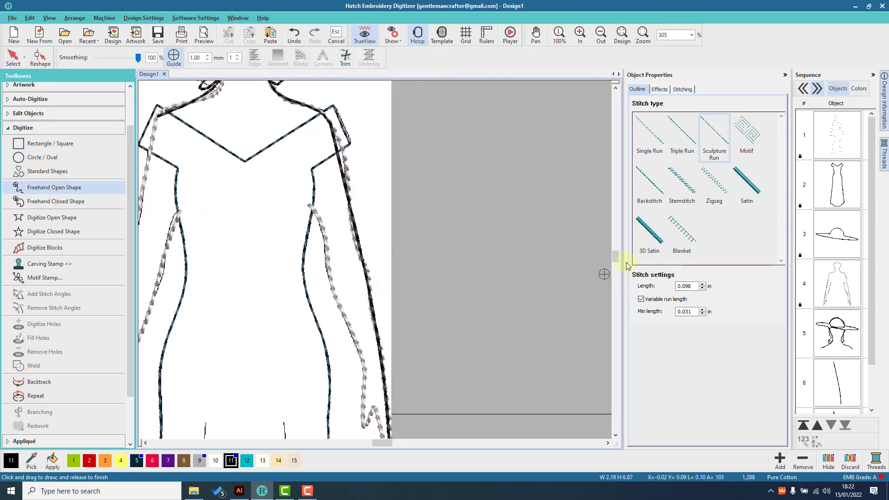
pyautogui.moveTo(616, 256); pyautogui.dragTo(616, 258)
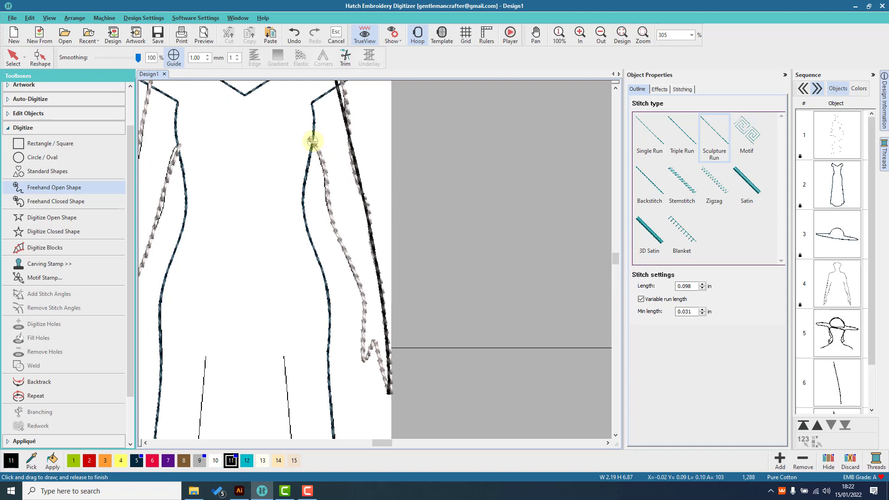
pyautogui.moveTo(313, 141)
pyautogui.mouseDown()
pyautogui.moveTo(329, 220)
pyautogui.moveTo(365, 307)
pyautogui.moveTo(365, 367)
pyautogui.moveTo(375, 343)
pyautogui.mouseUp()
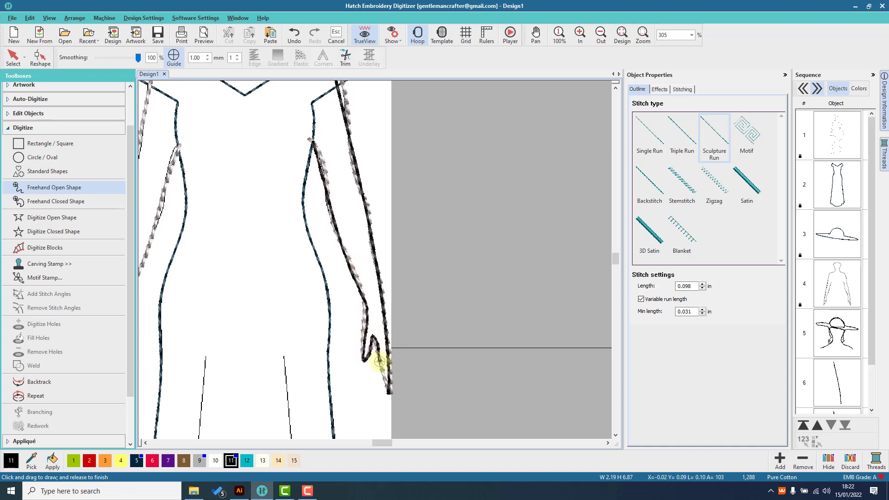
pyautogui.moveTo(385, 392); pyautogui.dragTo(388, 393)
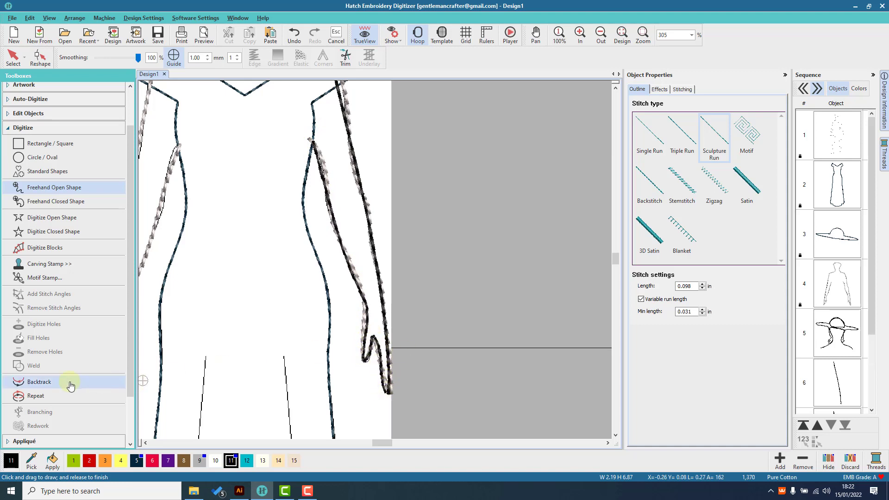
pyautogui.click(68, 383)
pyautogui.click(12, 56)
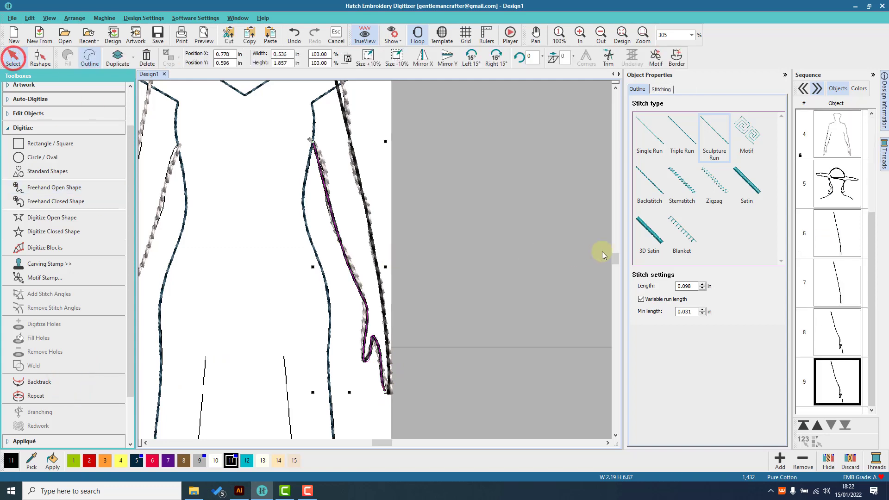
# - Trace the dress as a freehand line from the right underarm over both sleeves and the neckline, down the left side to the hem
pyautogui.moveTo(615, 257); pyautogui.dragTo(614, 254)
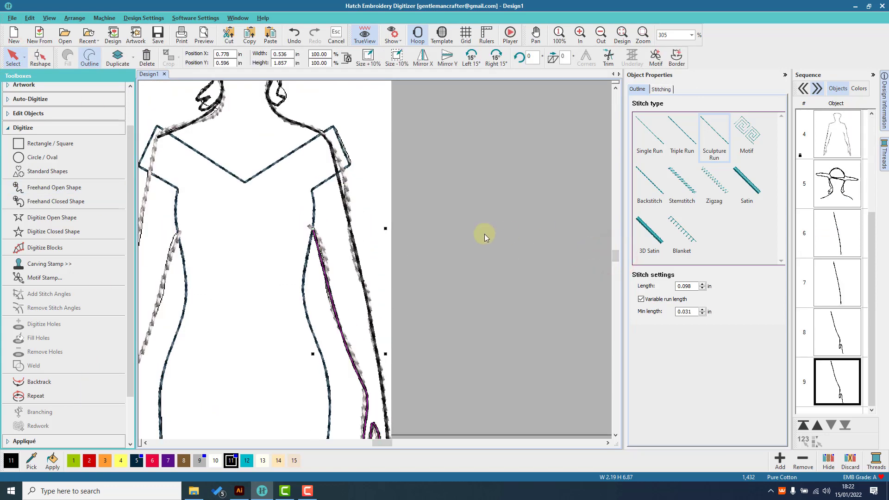
pyautogui.click(622, 33)
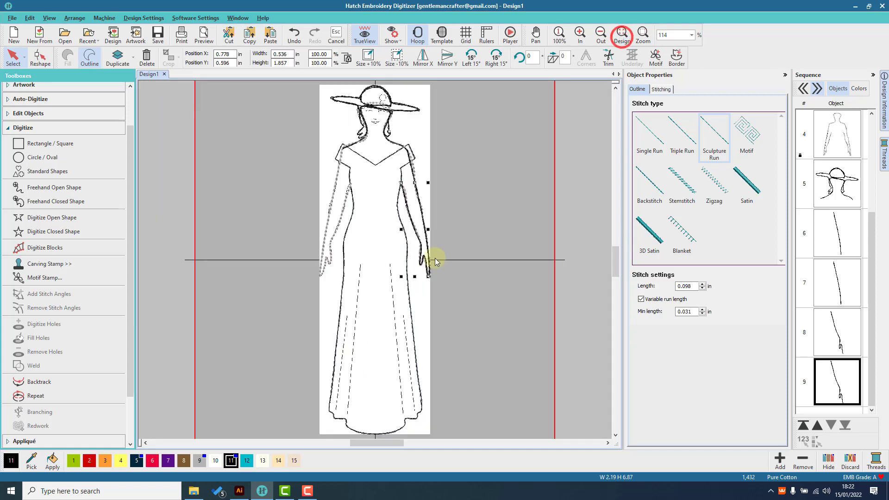
pyautogui.click(42, 187)
pyautogui.click(580, 33)
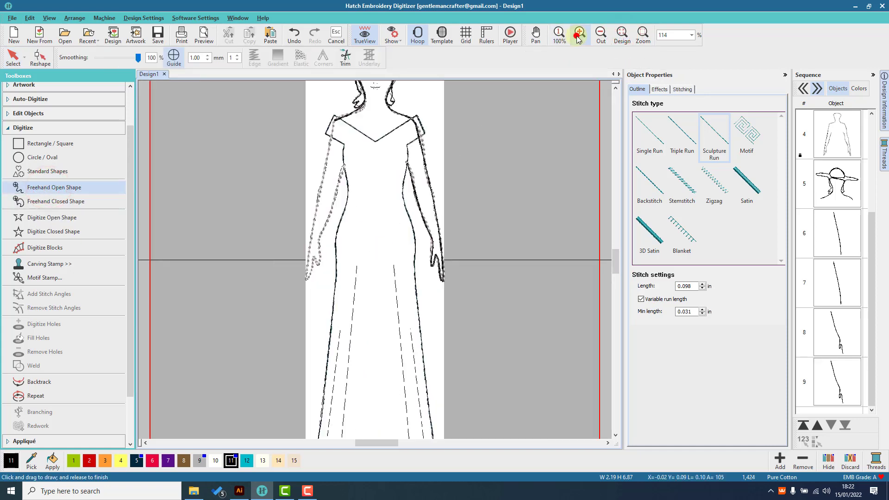
pyautogui.click(580, 34)
pyautogui.moveTo(614, 266); pyautogui.dragTo(615, 261)
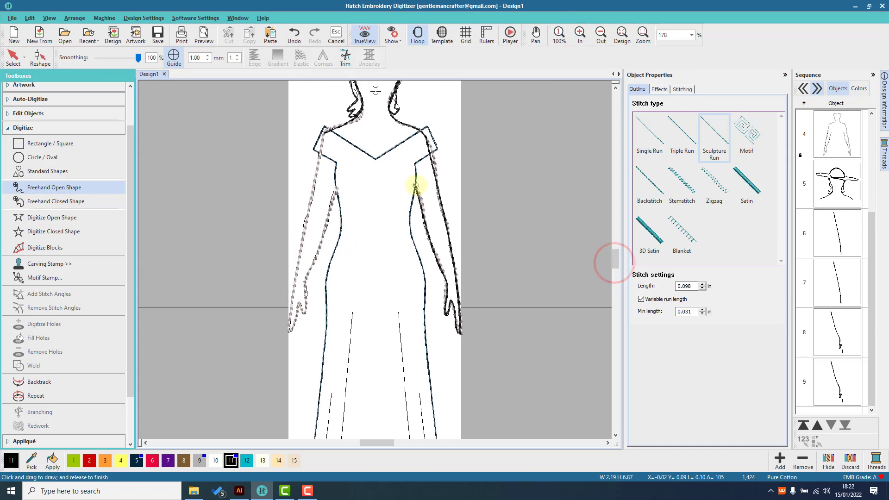
pyautogui.moveTo(415, 185); pyautogui.dragTo(415, 167)
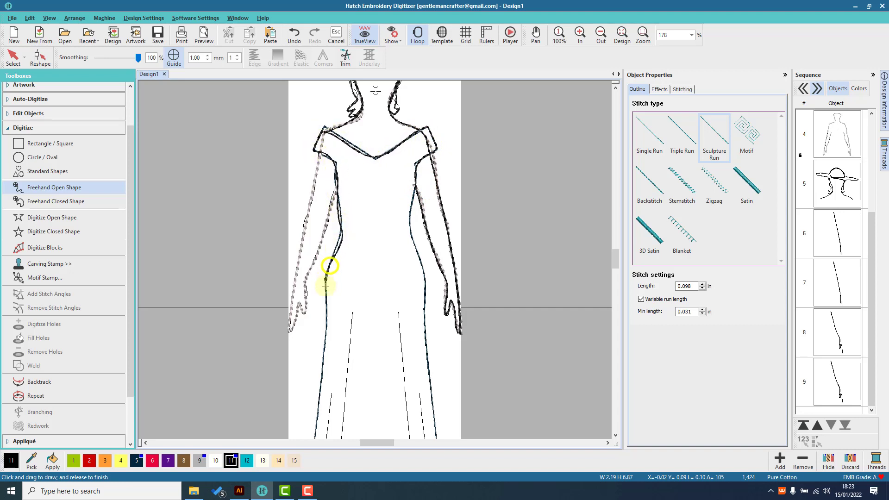
pyautogui.moveTo(326, 287); pyautogui.dragTo(326, 314)
pyautogui.moveTo(325, 347)
pyautogui.mouseDown()
pyautogui.moveTo(318, 417)
pyautogui.moveTo(341, 354)
pyautogui.moveTo(339, 401)
pyautogui.moveTo(353, 353)
pyautogui.moveTo(349, 382)
pyautogui.moveTo(359, 388)
pyautogui.mouseUp()
# - Trace the leftmost skirt fold and the hem as freehand lines, and backtrack the hem line
pyautogui.click(81, 188)
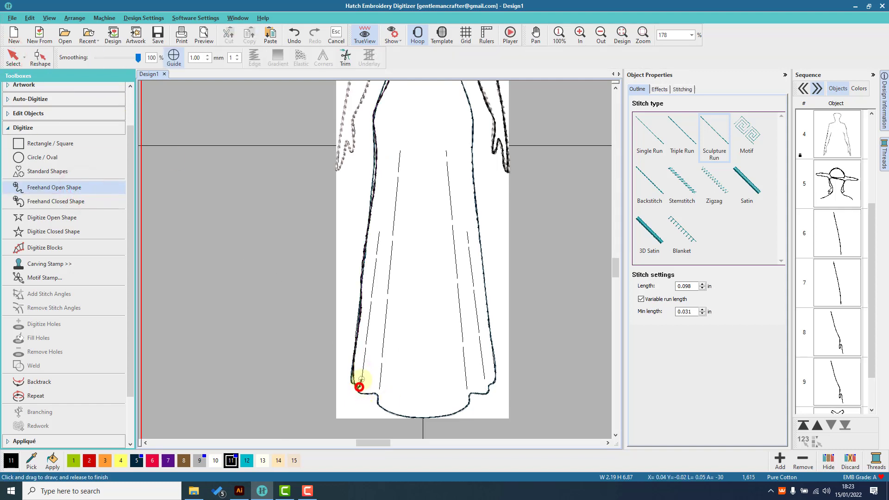
pyautogui.moveTo(360, 387); pyautogui.dragTo(378, 234)
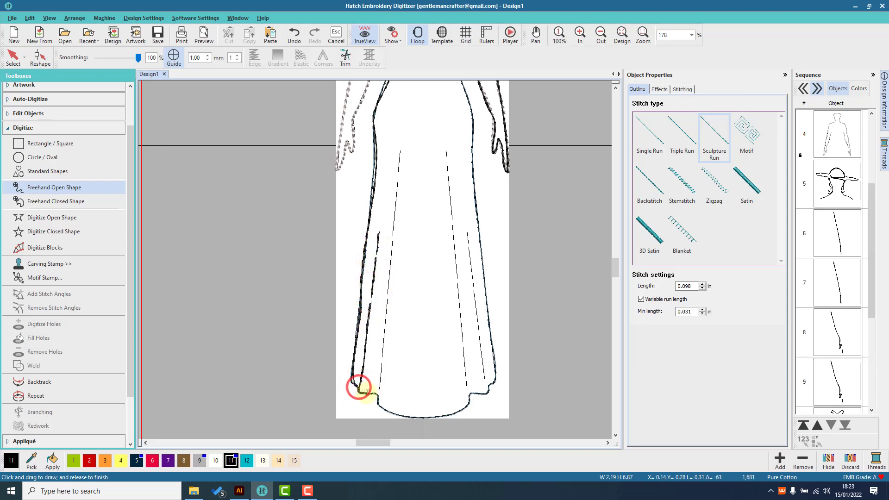
pyautogui.moveTo(366, 392); pyautogui.dragTo(376, 396)
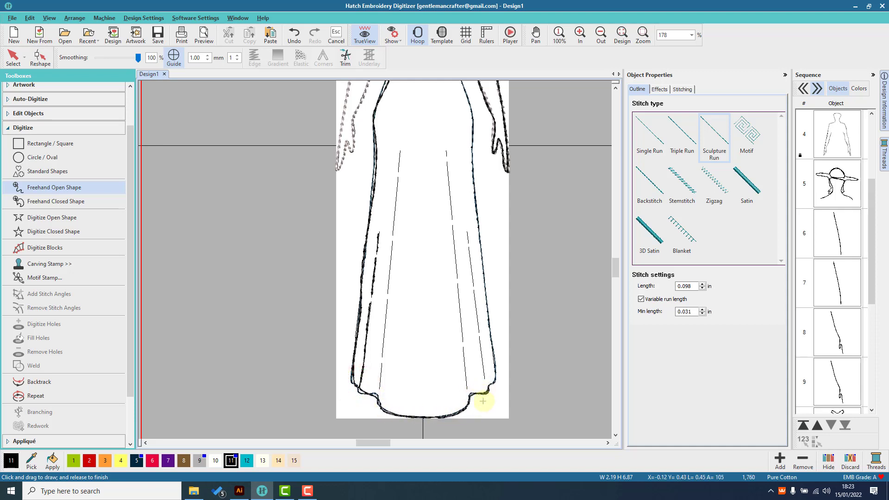
pyautogui.click(68, 381)
# - Trace the remaining three skirt folds and the dress's right side from the hem up to the underarm as freehand lines
pyautogui.moveTo(379, 388)
pyautogui.mouseDown()
pyautogui.moveTo(398, 166)
pyautogui.moveTo(448, 166)
pyautogui.moveTo(468, 389)
pyautogui.moveTo(485, 379)
pyautogui.moveTo(466, 226)
pyautogui.mouseUp()
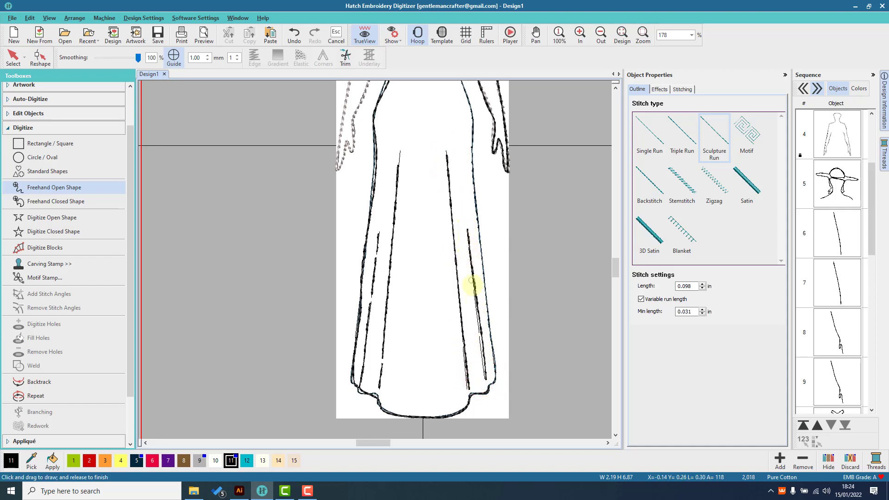
pyautogui.moveTo(489, 387); pyautogui.dragTo(491, 334)
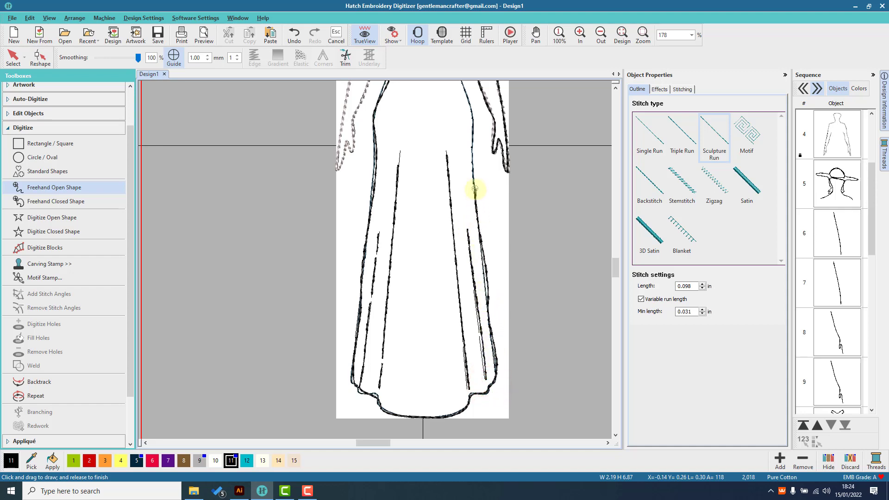
pyautogui.moveTo(474, 189)
pyautogui.mouseDown()
pyautogui.moveTo(464, 96)
pyautogui.moveTo(421, 169)
pyautogui.moveTo(411, 153)
pyautogui.moveTo(415, 104)
pyautogui.mouseUp()
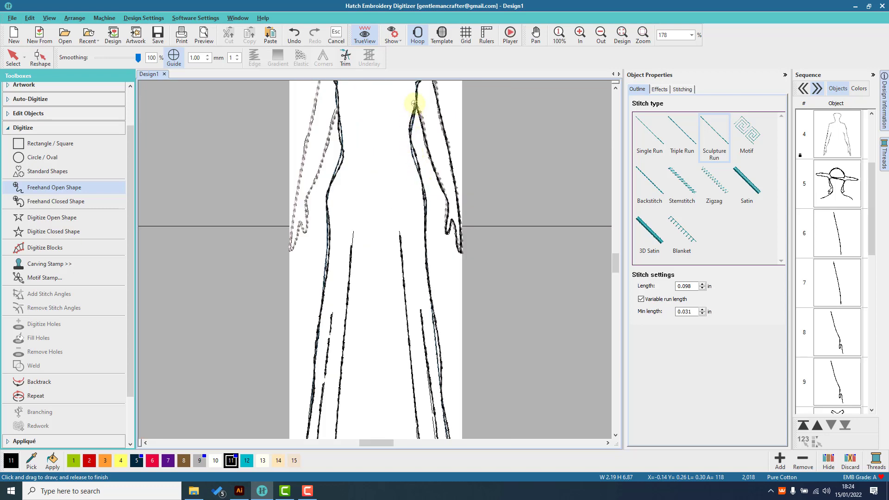
pyautogui.moveTo(615, 271); pyautogui.dragTo(616, 266)
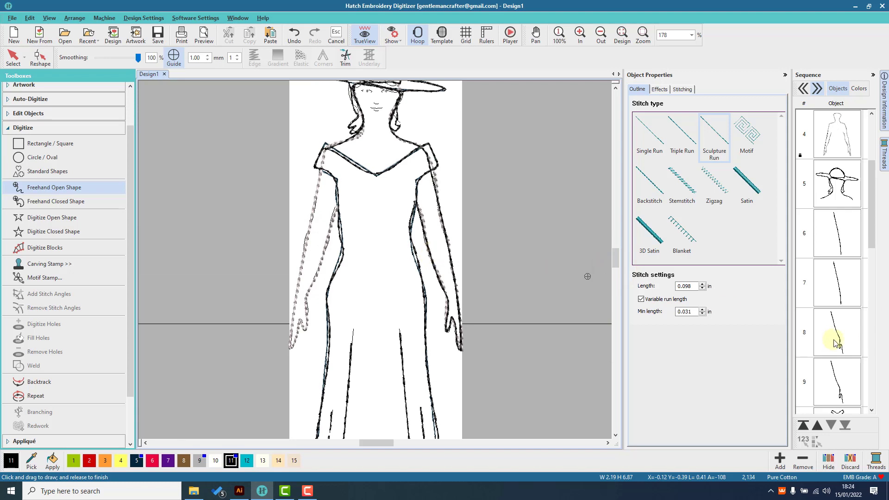
pyautogui.scroll(-4, 836, 345)
pyautogui.press('Escape')
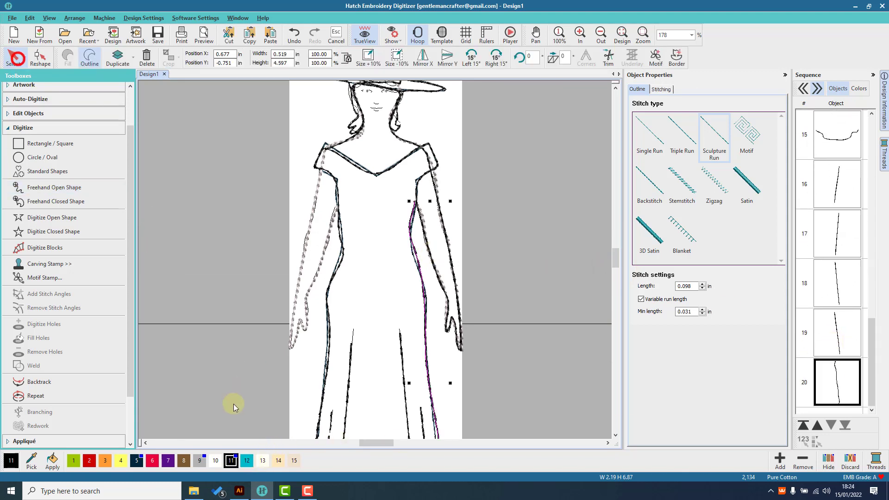
pyautogui.click(514, 352)
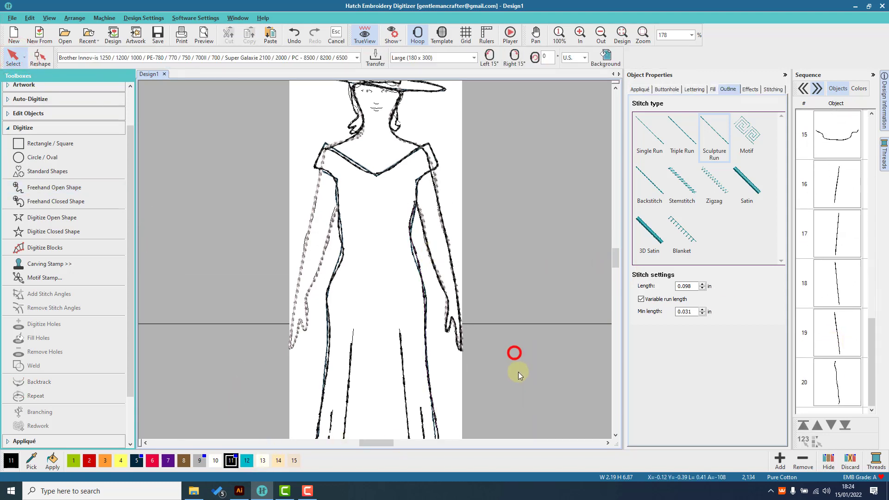
# - Trace the inner edge of the left arm from the underarm to the thumb as a freehand line and backtrack it
pyautogui.click(43, 189)
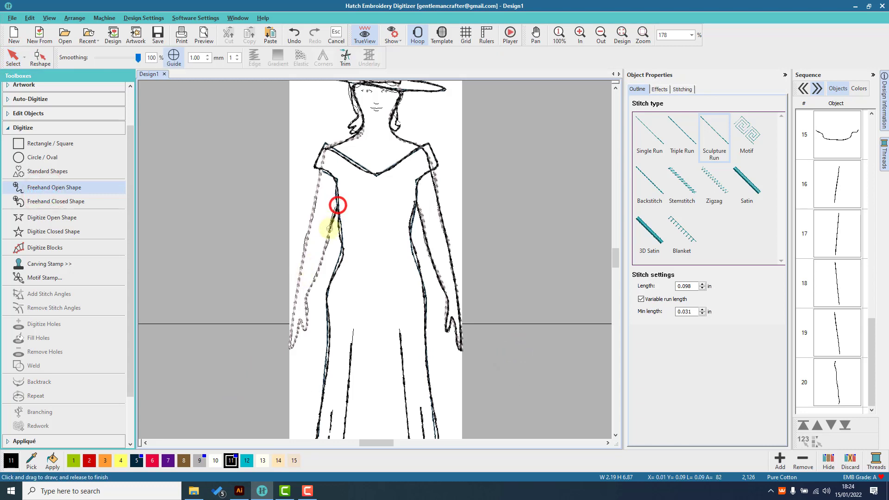
pyautogui.moveTo(330, 229); pyautogui.dragTo(315, 278)
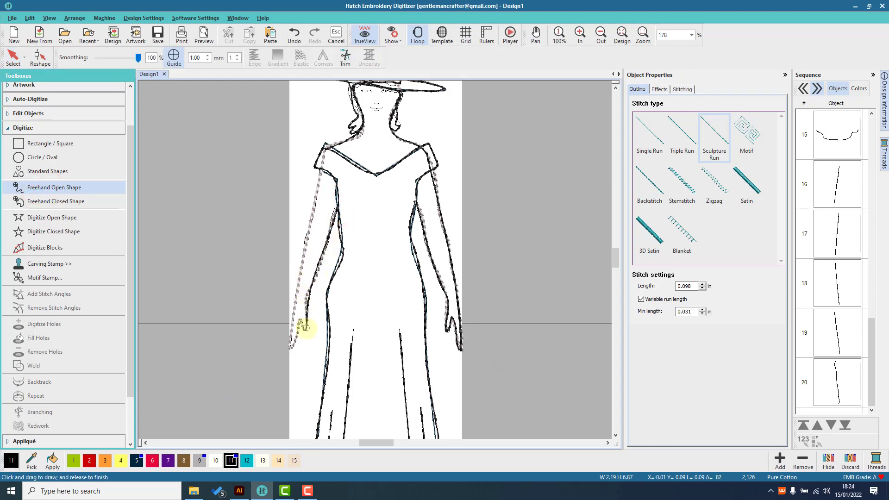
pyautogui.moveTo(303, 330); pyautogui.dragTo(306, 332)
pyautogui.click(40, 382)
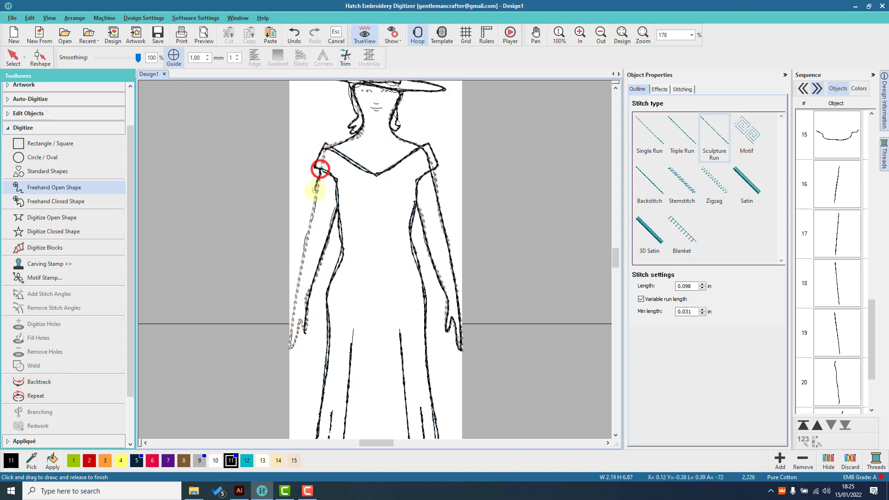
# - Trace the outer edge of the left arm from the sleeve around the fingertips to the thumb freehand and backtrack it
pyautogui.moveTo(315, 189); pyautogui.dragTo(301, 267)
pyautogui.moveTo(294, 303); pyautogui.dragTo(290, 350)
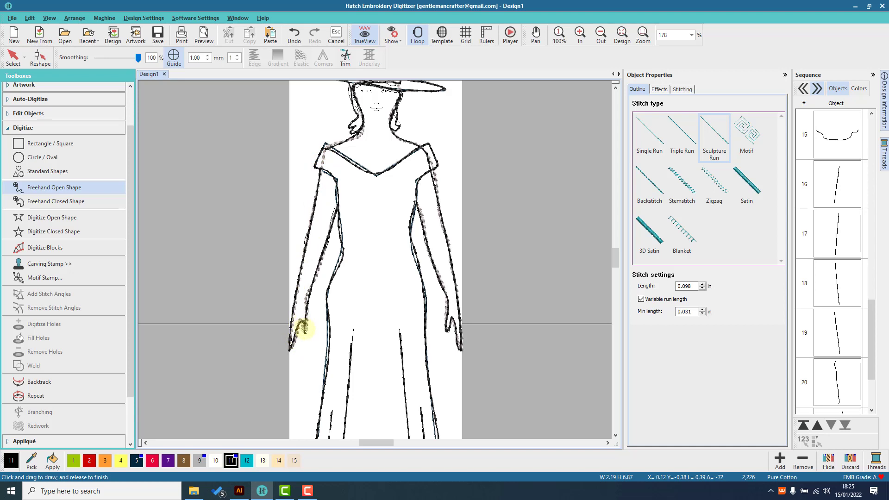
pyautogui.click(70, 382)
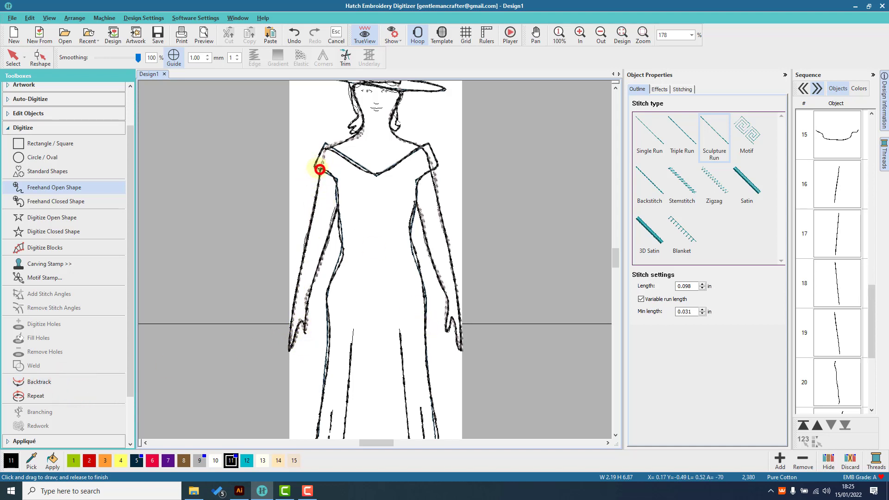
# - Add a second loose freehand outline around the dress, covering the sleeves, neckline, right side, hem and left side
pyautogui.moveTo(319, 170); pyautogui.dragTo(325, 147)
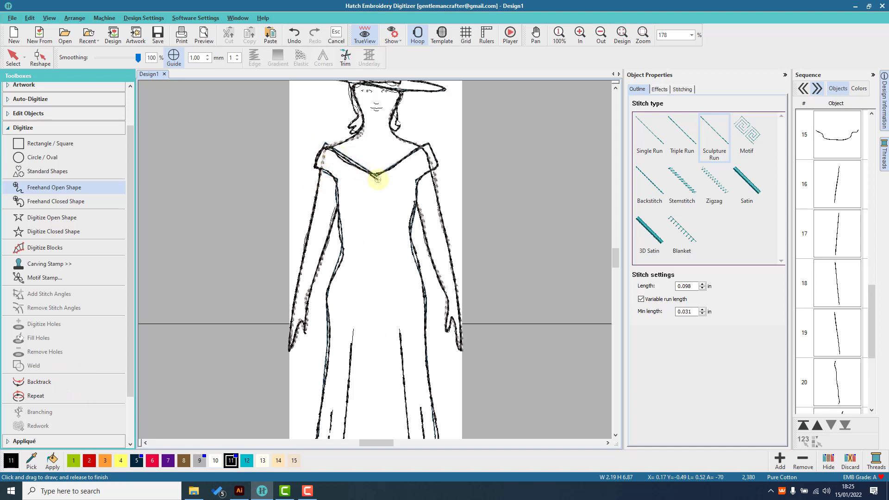
pyautogui.moveTo(373, 182); pyautogui.dragTo(428, 141)
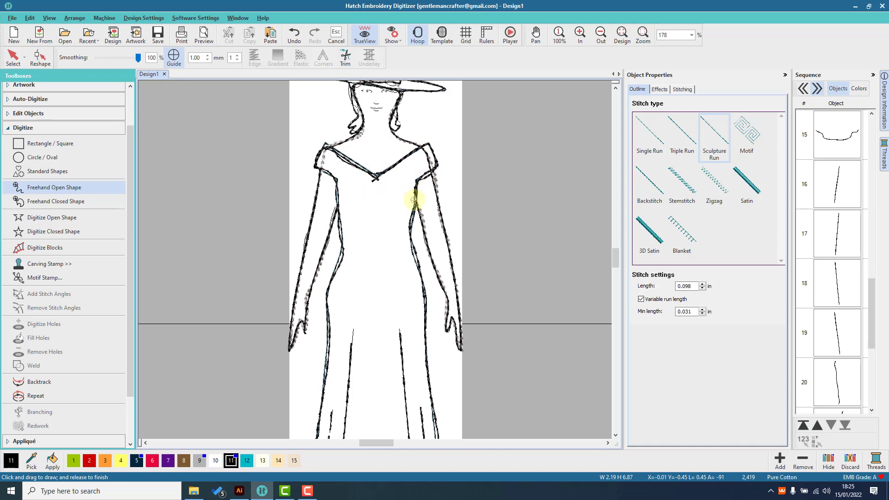
pyautogui.moveTo(410, 239); pyautogui.dragTo(427, 373)
pyautogui.moveTo(429, 414)
pyautogui.mouseDown()
pyautogui.moveTo(406, 349)
pyautogui.moveTo(410, 401)
pyautogui.moveTo(395, 342)
pyautogui.moveTo(401, 393)
pyautogui.moveTo(374, 415)
pyautogui.moveTo(371, 343)
pyautogui.moveTo(324, 348)
pyautogui.mouseUp()
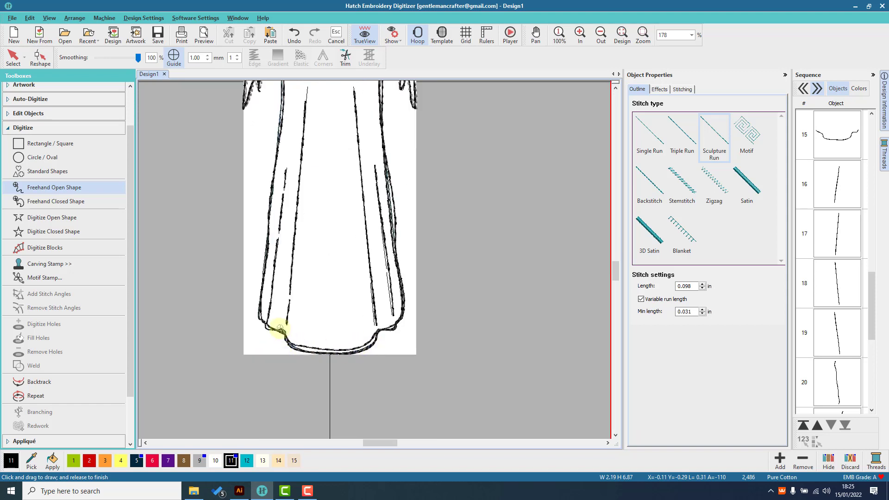
pyautogui.moveTo(263, 319); pyautogui.dragTo(268, 282)
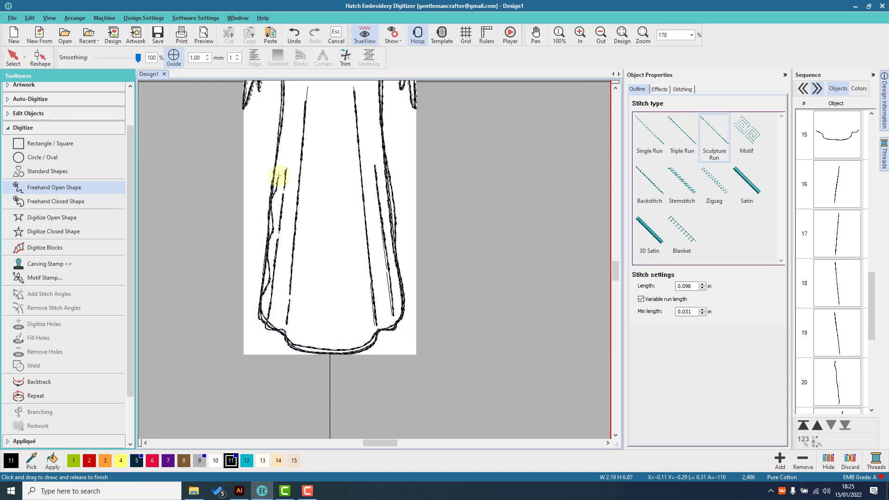
pyautogui.moveTo(278, 176)
pyautogui.mouseDown()
pyautogui.moveTo(284, 115)
pyautogui.moveTo(331, 174)
pyautogui.moveTo(327, 135)
pyautogui.moveTo(339, 103)
pyautogui.moveTo(359, 163)
pyautogui.moveTo(349, 99)
pyautogui.moveTo(361, 177)
pyautogui.moveTo(340, 164)
pyautogui.mouseUp()
# - Reshape the second dress outline at the left waist and hip to adjust its curve
pyautogui.click(13, 56)
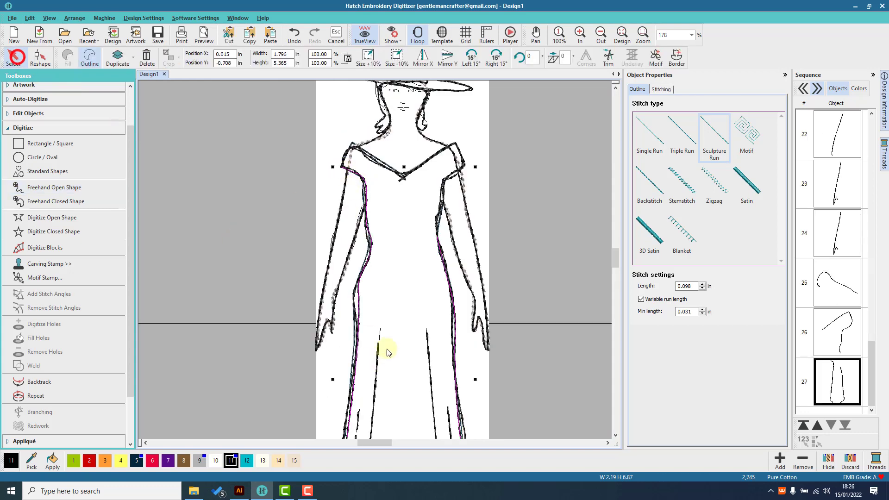
pyautogui.click(41, 57)
pyautogui.click(371, 246)
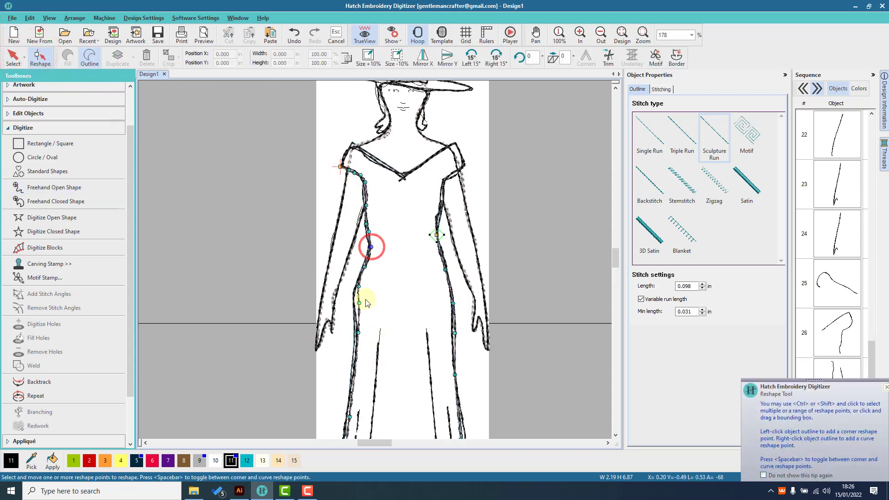
pyautogui.click(358, 302)
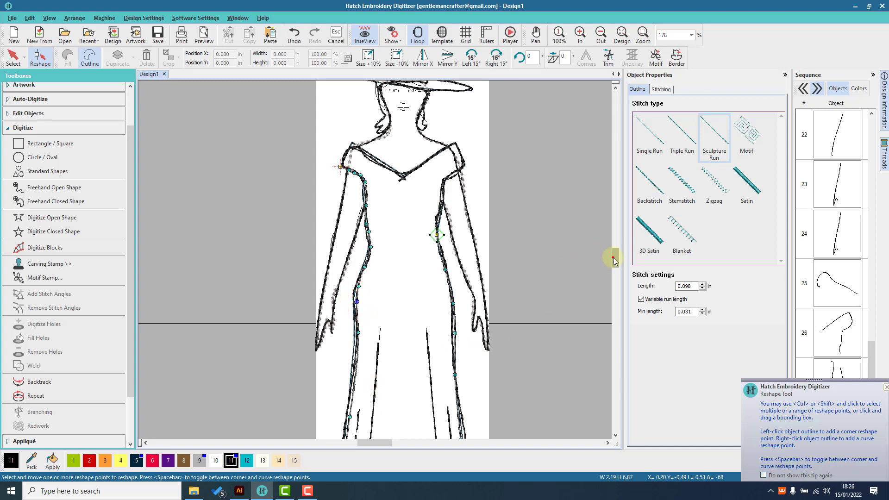
# - Draw the flower on the right side of the hat's crown as a continuous freehand line with looping spirals
pyautogui.moveTo(613, 261); pyautogui.dragTo(616, 263)
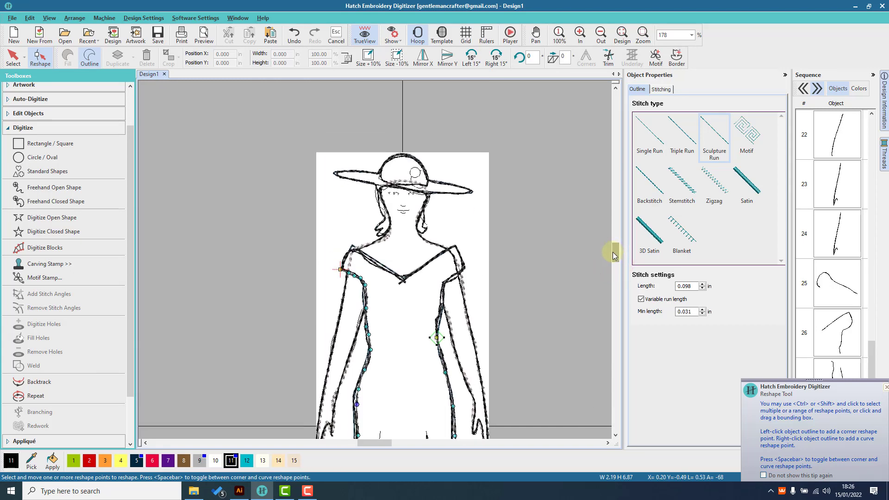
pyautogui.click(643, 33)
pyautogui.moveTo(350, 157); pyautogui.dragTo(438, 215)
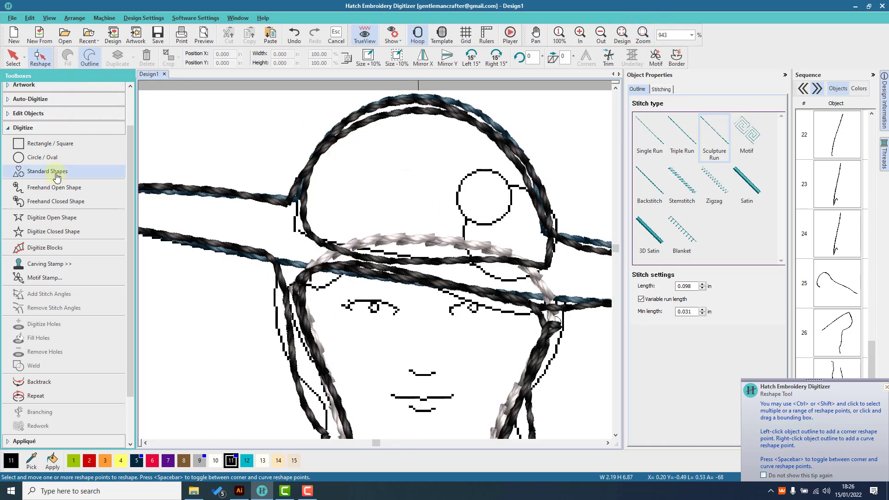
pyautogui.click(52, 188)
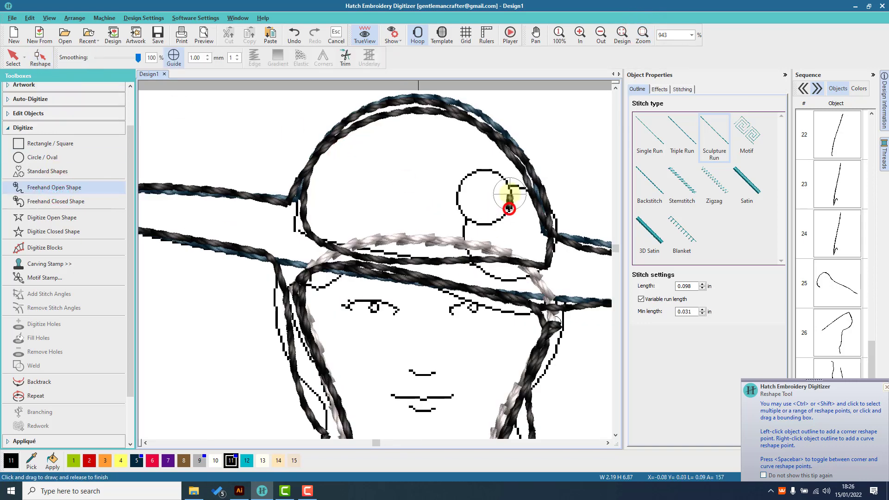
pyautogui.click(294, 34)
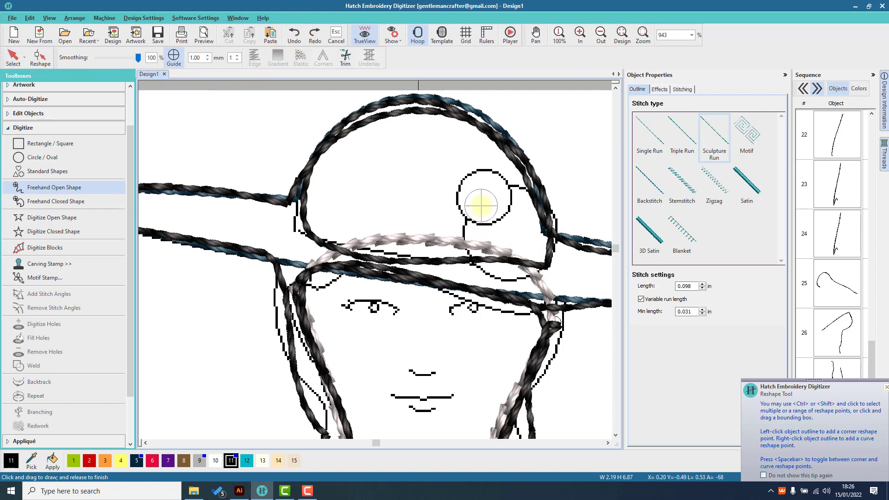
pyautogui.click(482, 196)
pyautogui.moveTo(482, 197)
pyautogui.mouseDown()
pyautogui.moveTo(483, 220)
pyautogui.moveTo(505, 219)
pyautogui.moveTo(507, 188)
pyautogui.moveTo(487, 169)
pyautogui.moveTo(468, 175)
pyautogui.moveTo(460, 195)
pyautogui.moveTo(467, 259)
pyautogui.moveTo(512, 278)
pyautogui.moveTo(535, 272)
pyautogui.moveTo(554, 228)
pyautogui.moveTo(544, 197)
pyautogui.moveTo(518, 188)
pyautogui.moveTo(484, 211)
pyautogui.moveTo(479, 259)
pyautogui.moveTo(523, 260)
pyautogui.moveTo(532, 222)
pyautogui.moveTo(506, 215)
pyautogui.moveTo(509, 237)
pyautogui.mouseUp()
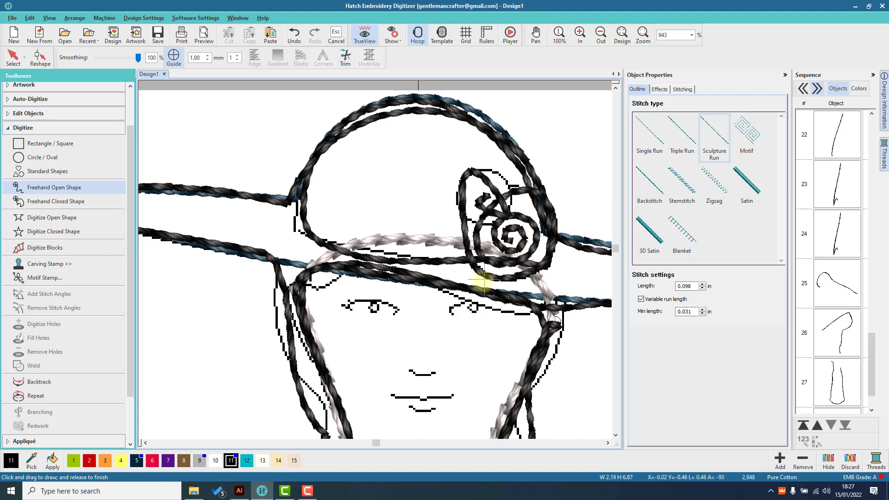
# - Trace both upper eyelids and the mouth of the face as freehand lines
pyautogui.moveTo(476, 307)
pyautogui.mouseDown()
pyautogui.moveTo(397, 311)
pyautogui.moveTo(344, 307)
pyautogui.mouseUp()
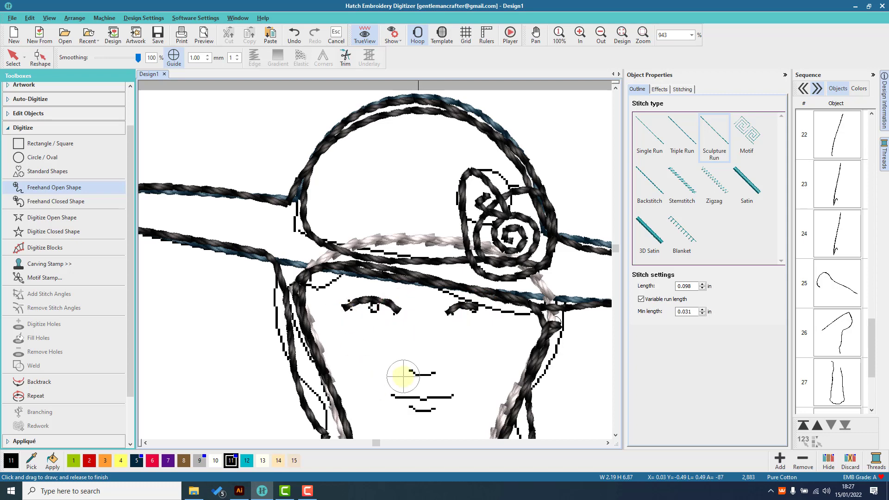
pyautogui.moveTo(393, 397)
pyautogui.mouseDown()
pyautogui.moveTo(420, 405)
pyautogui.moveTo(457, 396)
pyautogui.mouseUp()
pyautogui.click(294, 33)
pyautogui.click(13, 58)
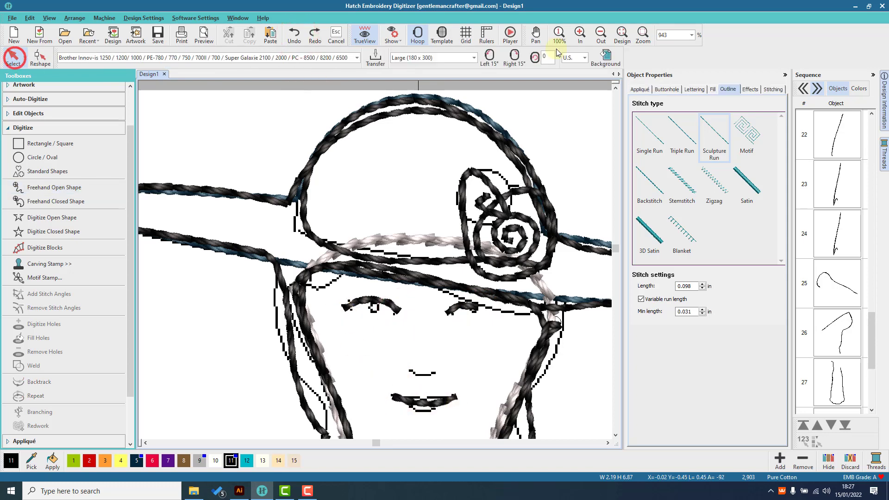
# - Fit the whole design in view and save it as Sketch Applique in the Adventures In Machine Embroidery\Jan\3 folder
pyautogui.click(622, 33)
pyautogui.click(497, 214)
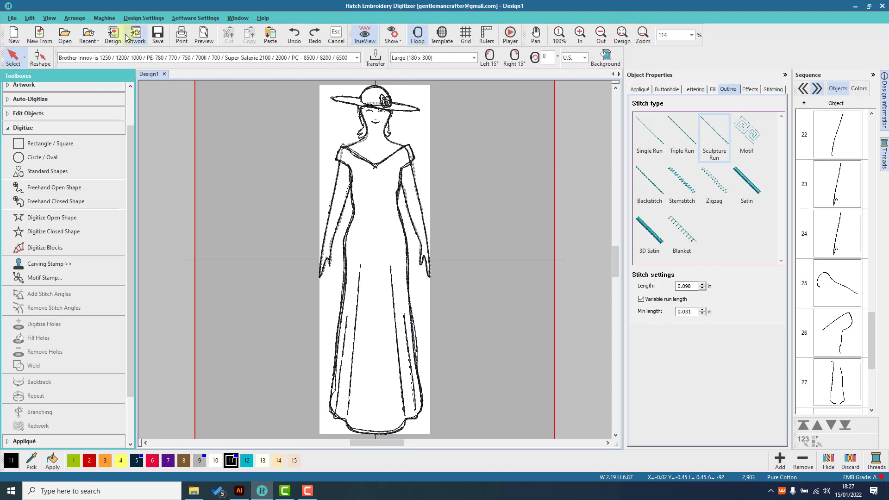
pyautogui.click(158, 33)
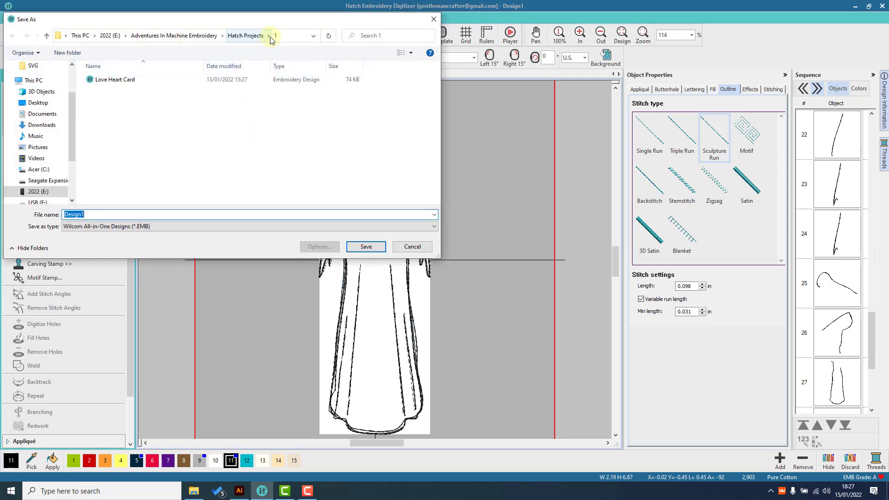
pyautogui.click(223, 37)
pyautogui.click(227, 46)
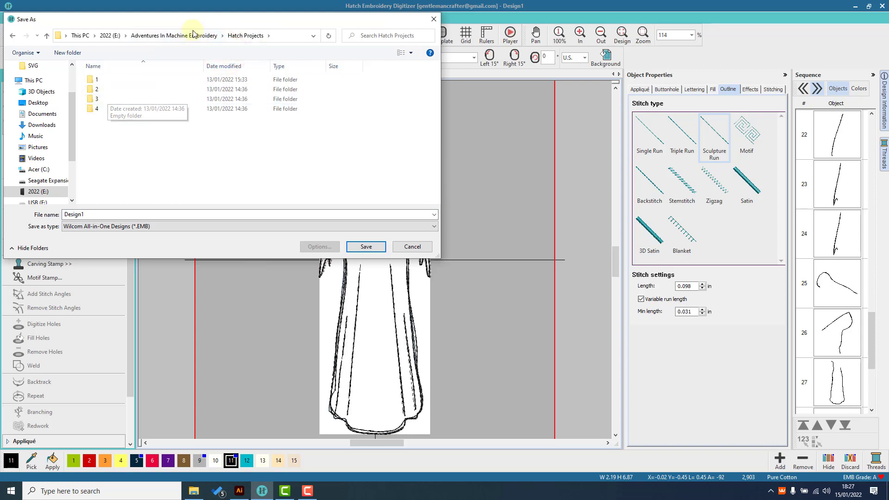
pyautogui.click(223, 35)
pyautogui.click(224, 59)
pyautogui.doubleClick(94, 99)
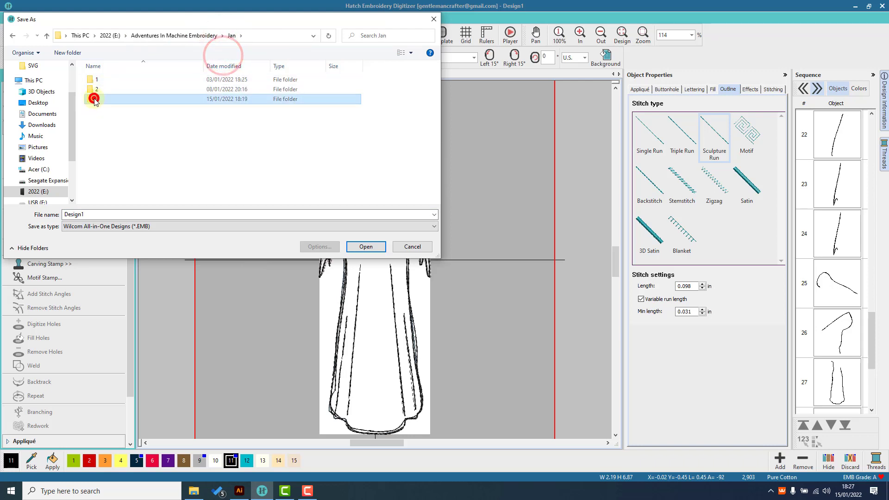
pyautogui.doubleClick(104, 214)
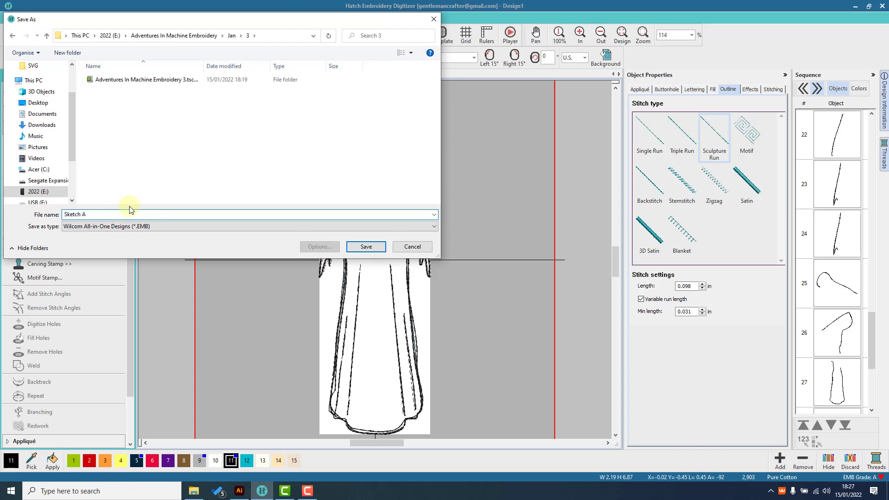
pyautogui.write('Sketch Applique')
pyautogui.press('Return')
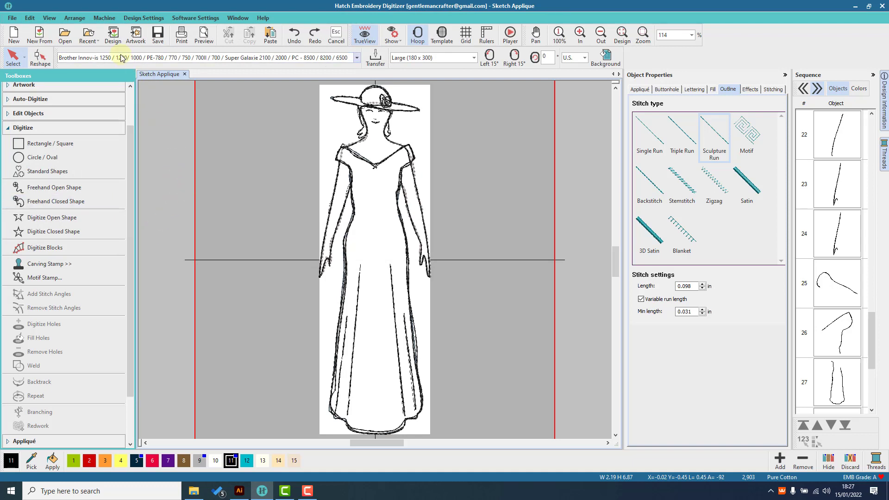
# - Unlock all the locked reference objects at the start of the stitching sequence
pyautogui.moveTo(868, 336); pyautogui.dragTo(883, 142)
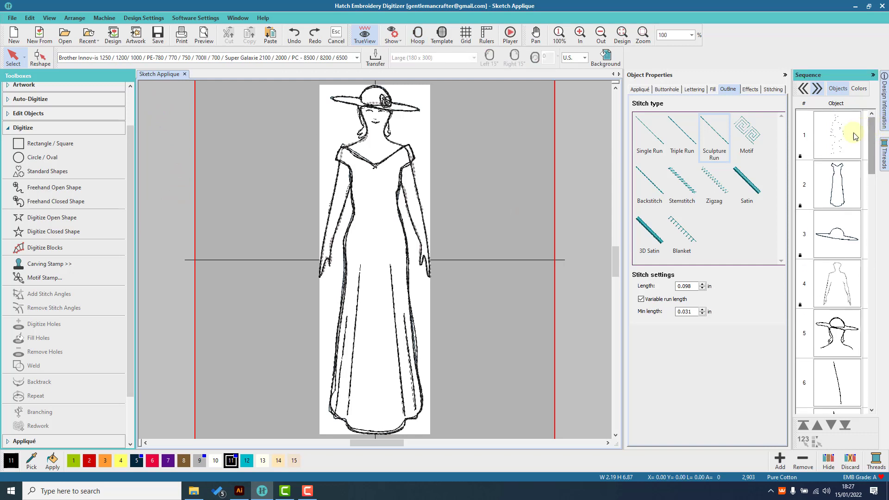
pyautogui.click(843, 183)
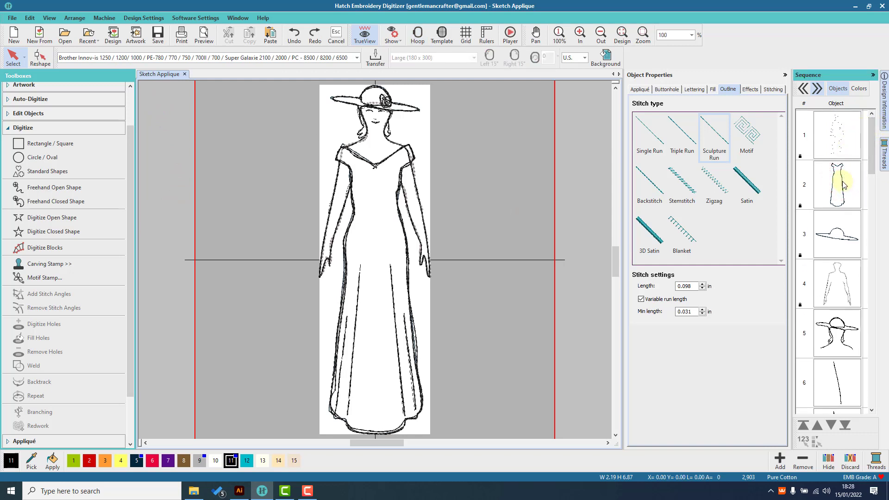
pyautogui.rightClick(841, 186)
pyautogui.click(853, 314)
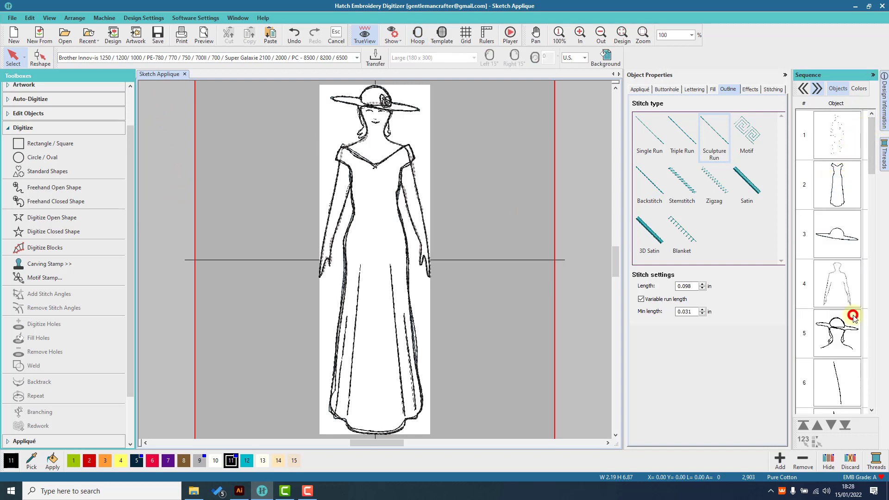
# - Export the single-run dress and hat outlines as an SVG cutting file named Sketch Applique in the Jan\3 folder
pyautogui.click(841, 183)
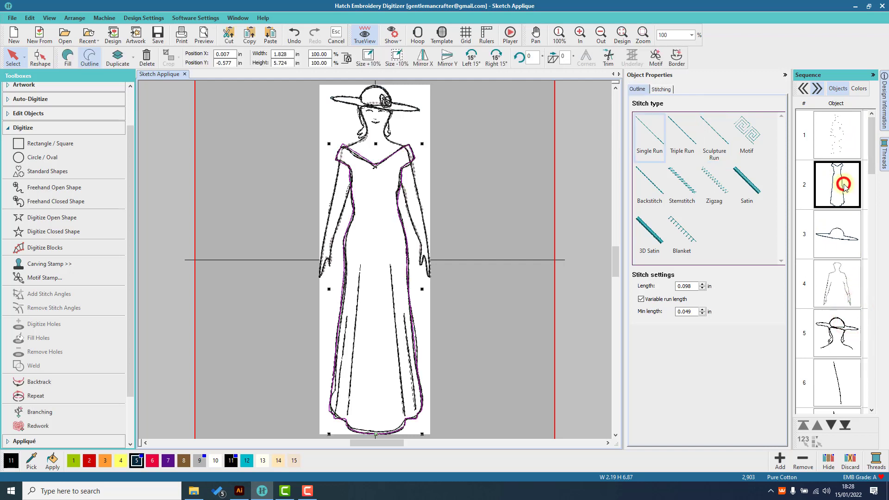
pyautogui.keyDown('ctrl'); pyautogui.click(842, 235); pyautogui.keyUp('ctrl')
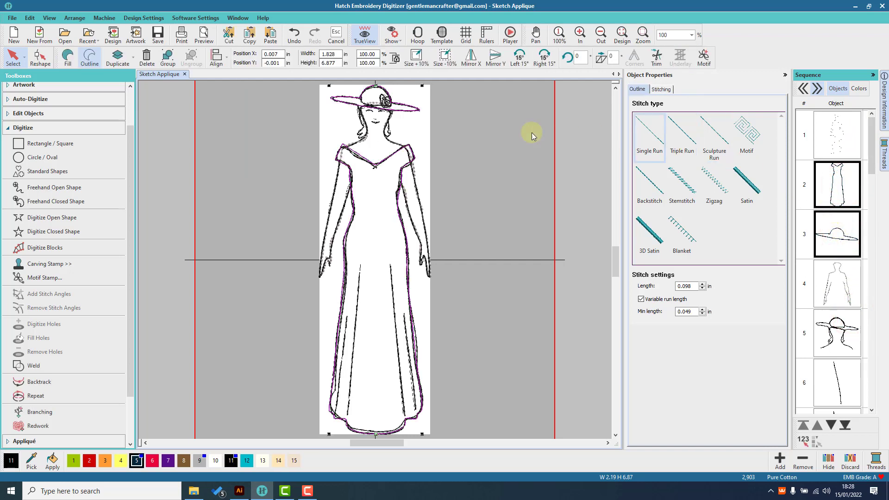
pyautogui.click(13, 18)
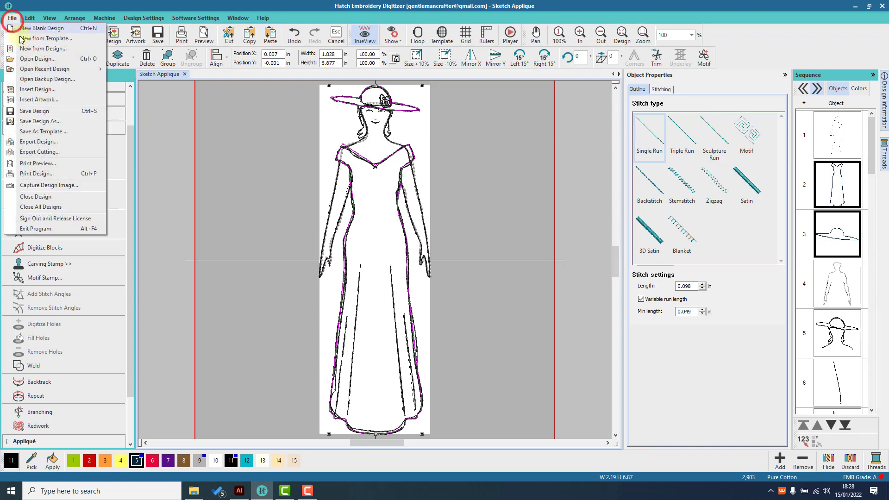
pyautogui.click(37, 153)
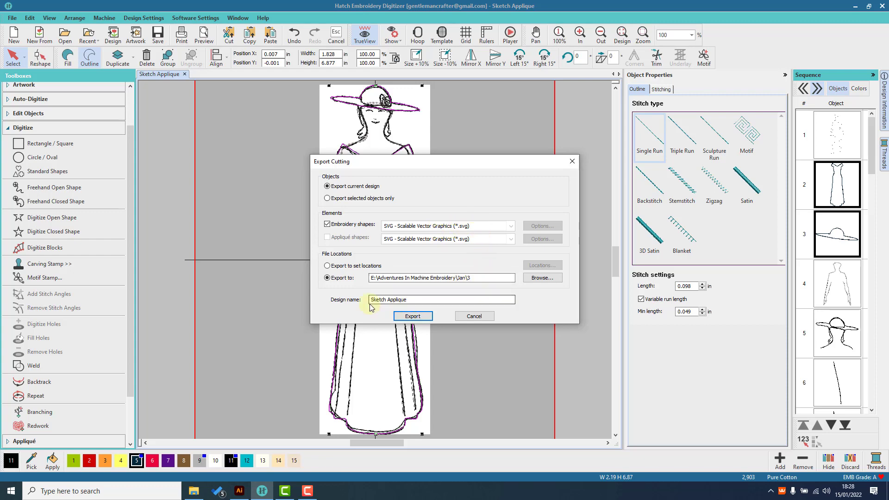
pyautogui.click(415, 316)
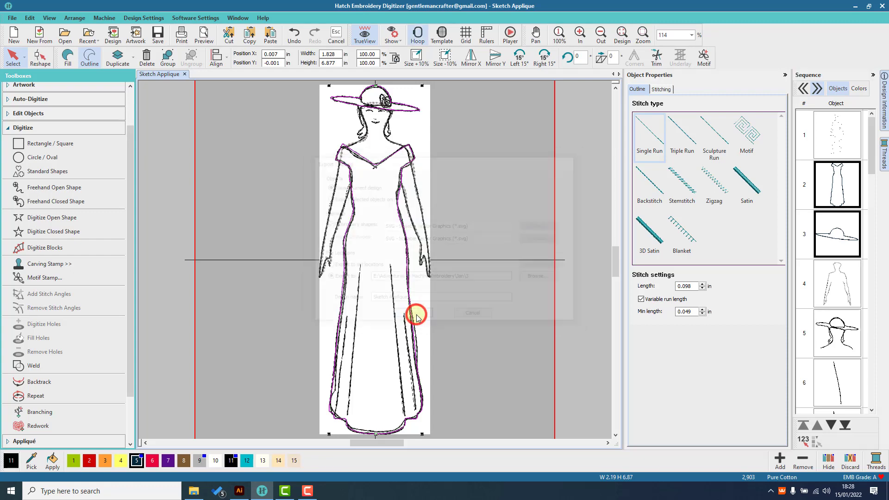
# - Switch to File Explorer and check the exported cutting file's preview in the project folder using extra large icons
pyautogui.click(194, 494)
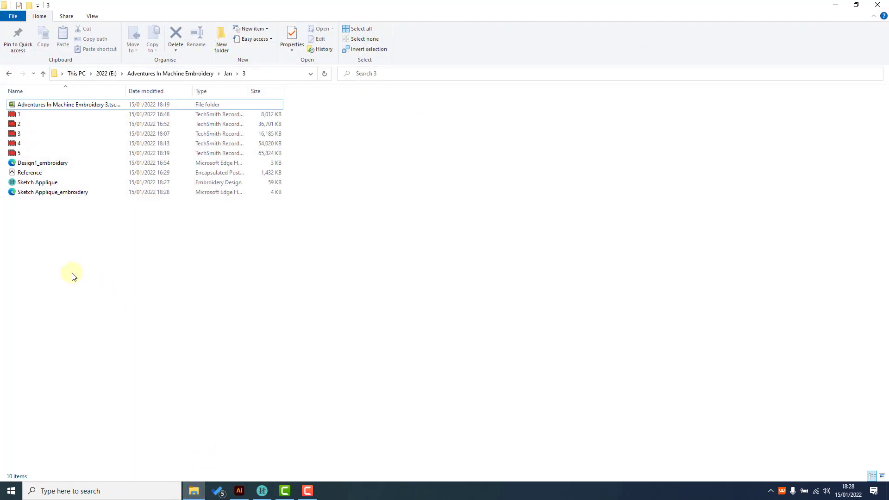
pyautogui.rightClick(77, 275)
pyautogui.moveTo(93, 280)
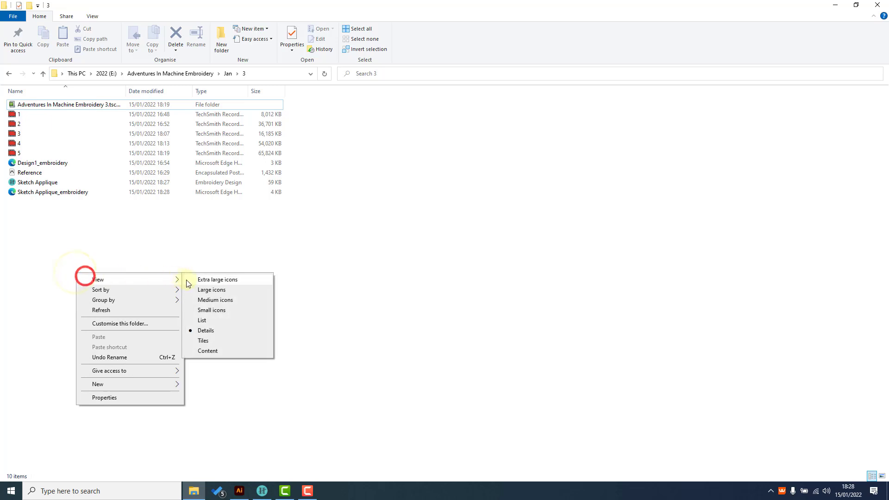
pyautogui.click(199, 280)
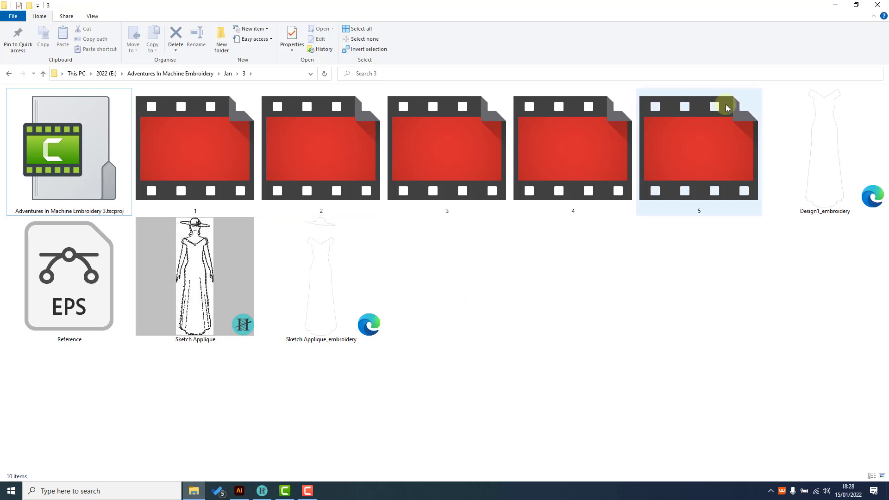
pyautogui.click(836, 5)
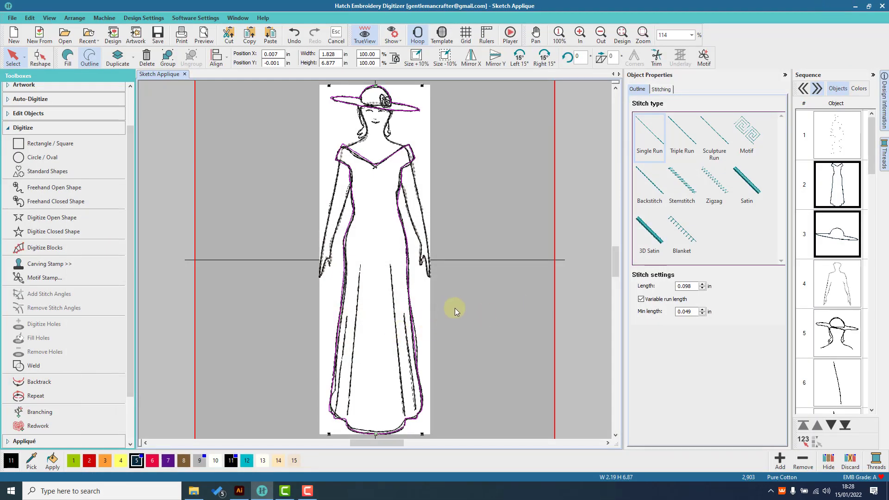
# - Export the design as a Brother/Babylock/Deco PES machine file named Sketch Applique to the Adventures In Machine Embroidery\Jan\3 folder
pyautogui.click(12, 18)
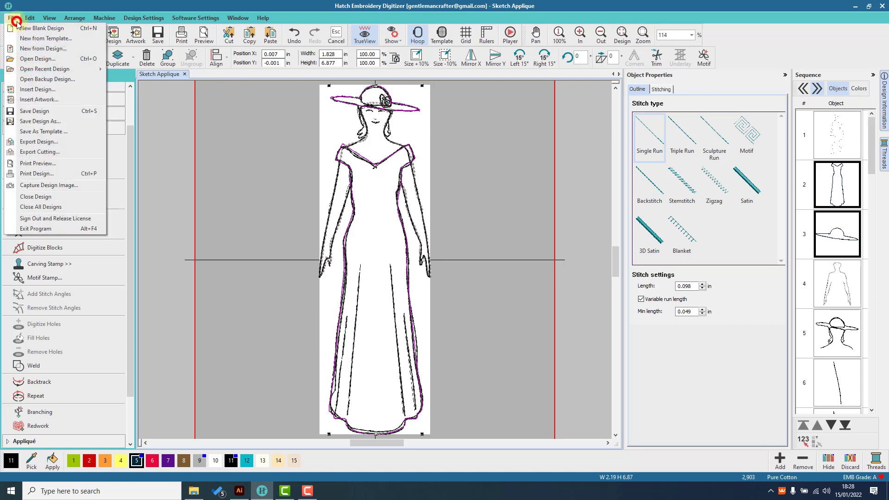
pyautogui.click(26, 143)
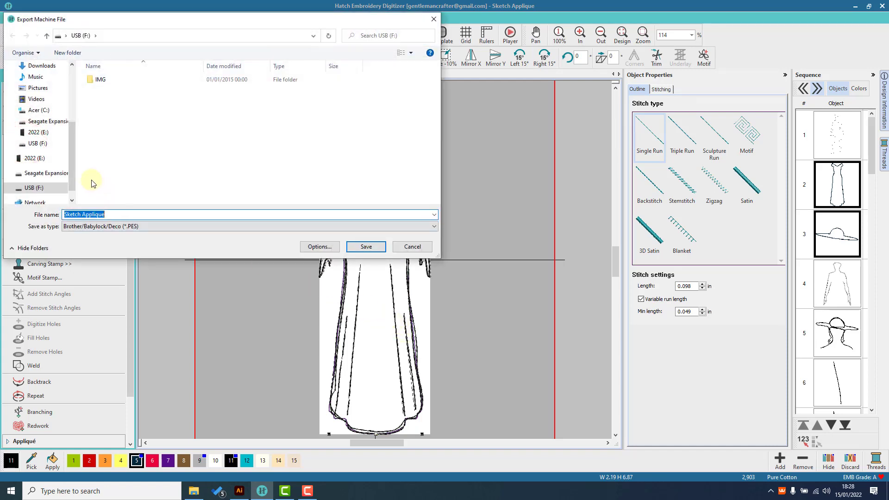
pyautogui.click(64, 158)
pyautogui.doubleClick(106, 80)
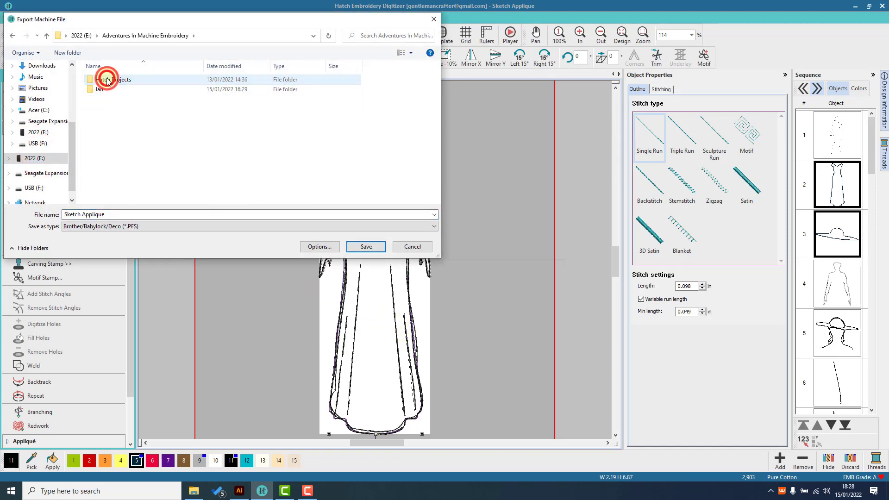
pyautogui.doubleClick(99, 89)
pyautogui.doubleClick(103, 90)
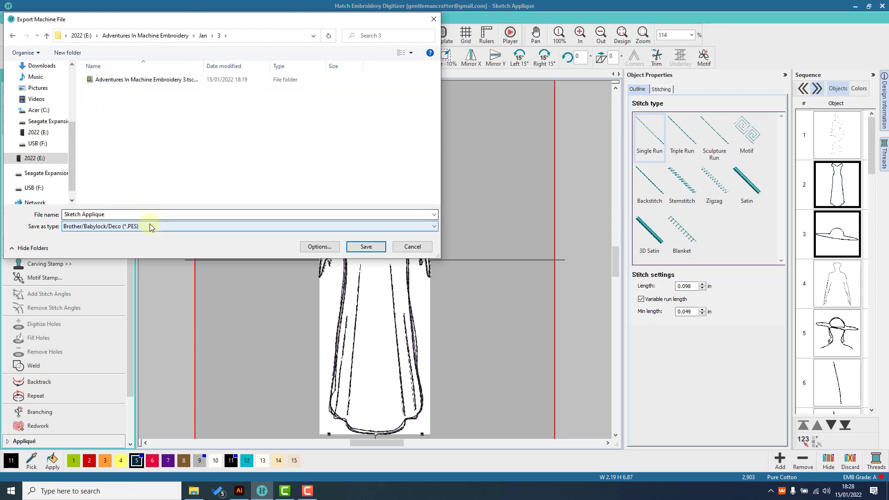
pyautogui.click(378, 249)
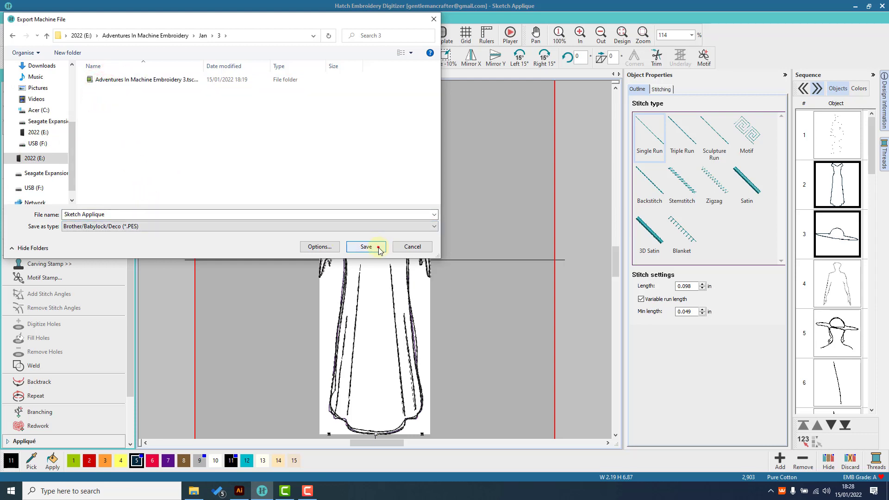